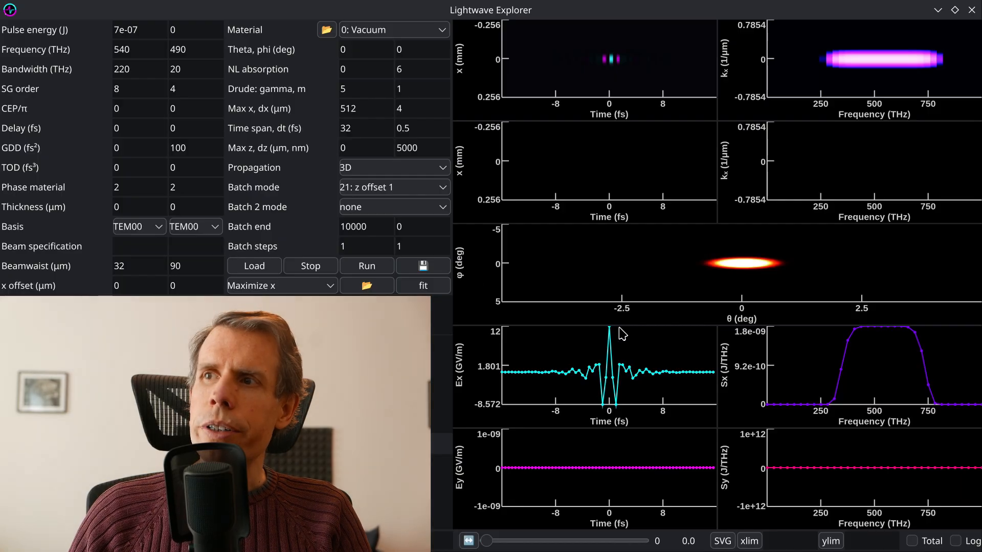
- Hide the slice images and the waves and spectra plots, and render the beam view as Near field
click(468, 540)
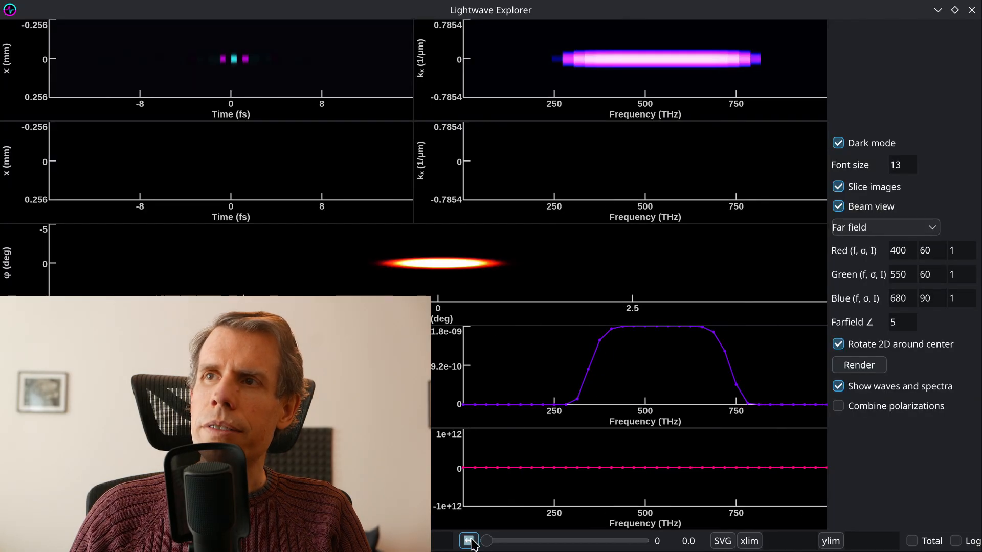
click(839, 187)
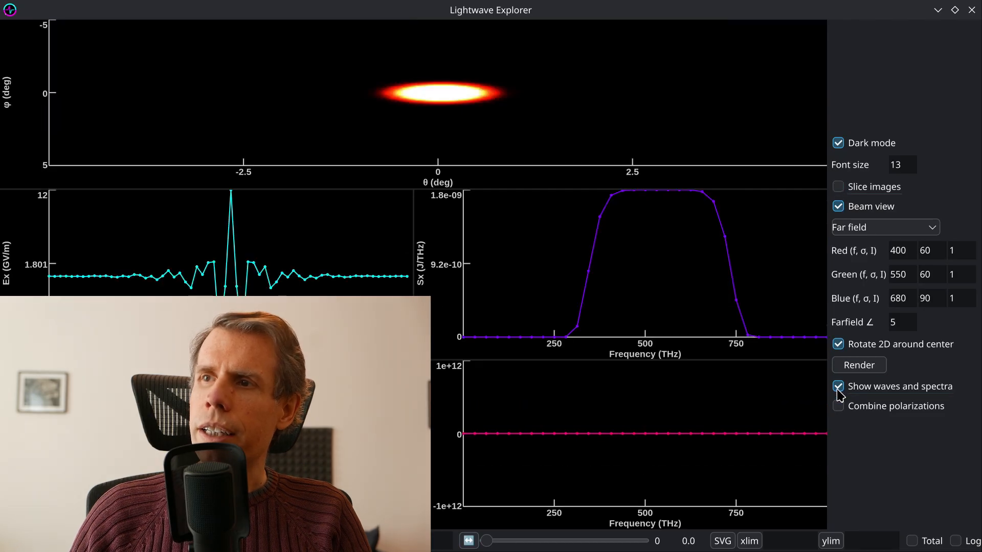
click(837, 387)
click(861, 227)
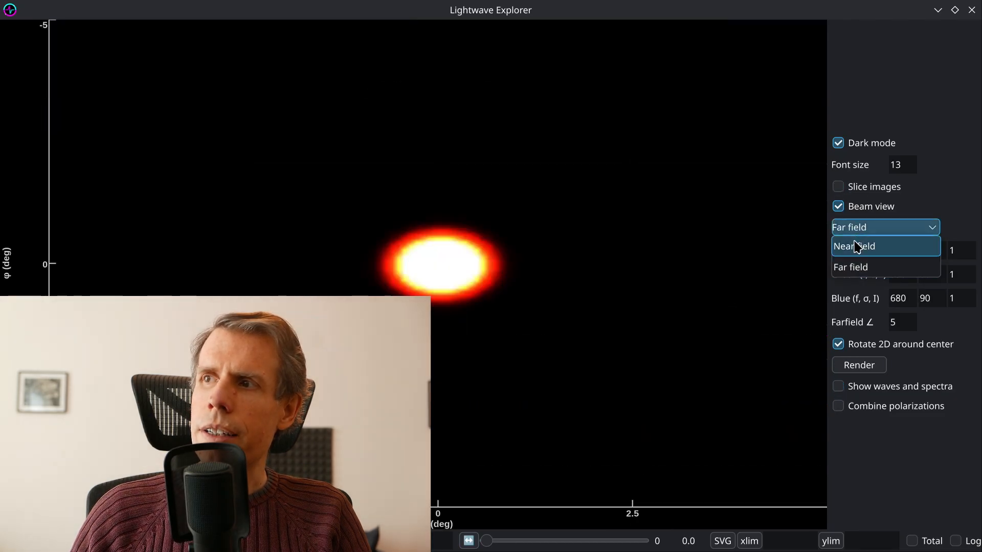
click(857, 247)
click(876, 366)
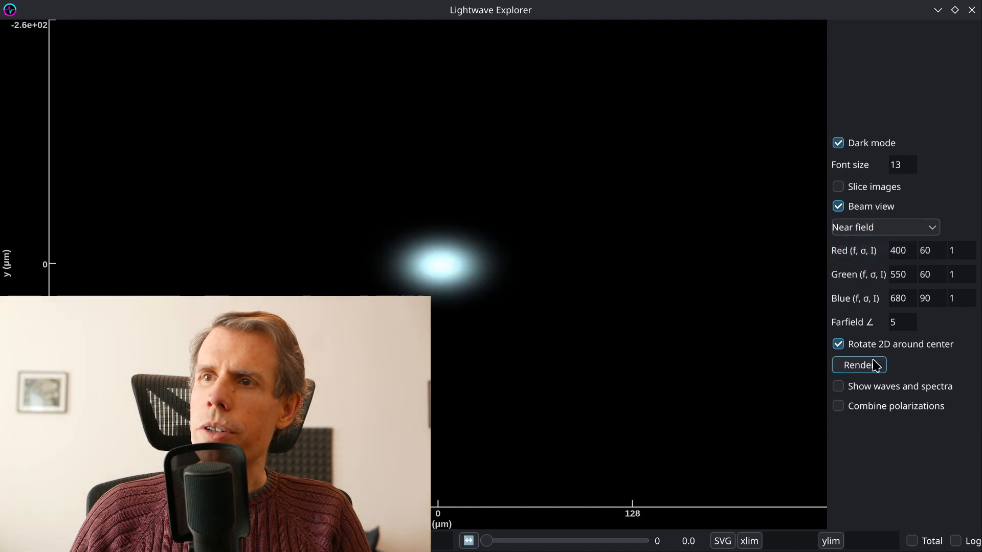
click(468, 540)
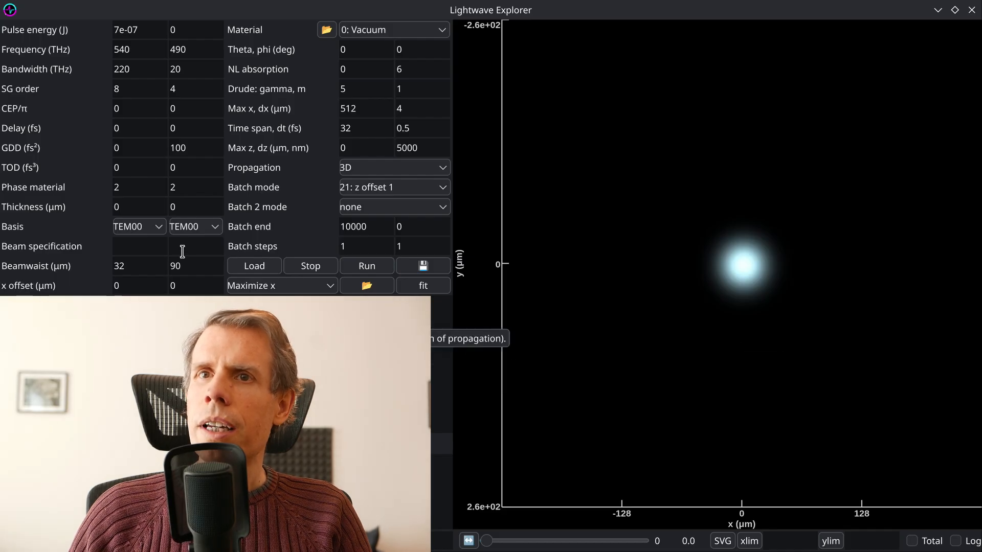
- Set the first pulse's basis to Laguerre with beam specification 1 0 1 0, and run the simulation
click(125, 247)
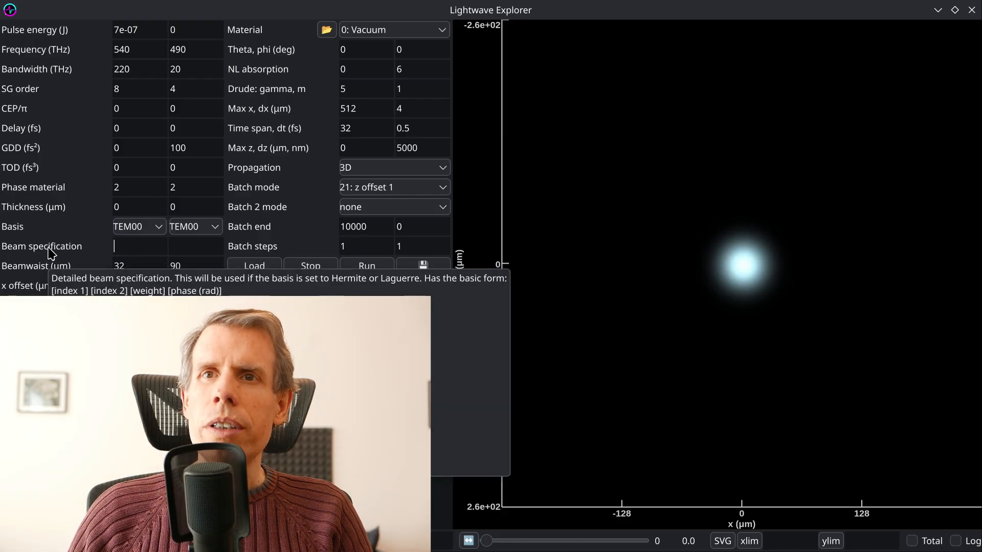
click(132, 226)
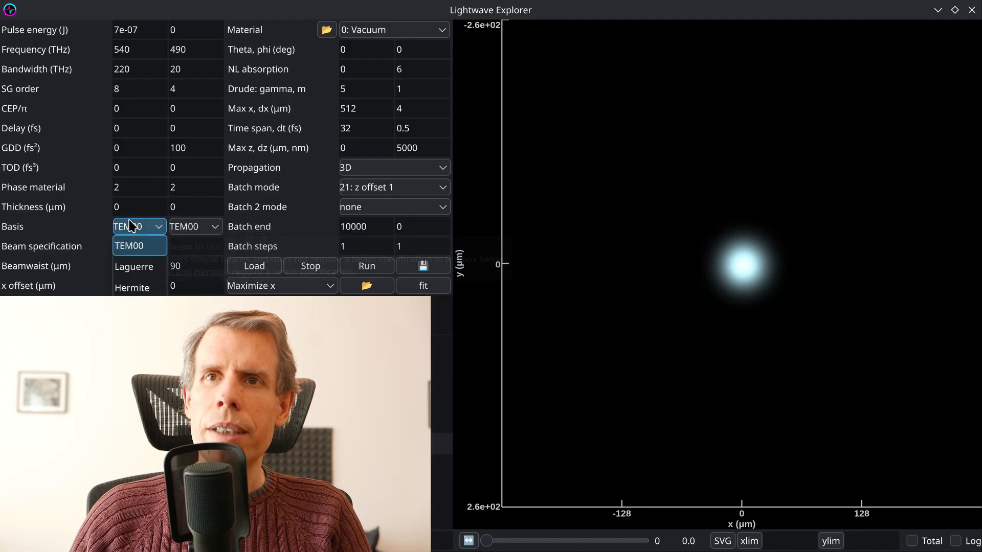
click(137, 275)
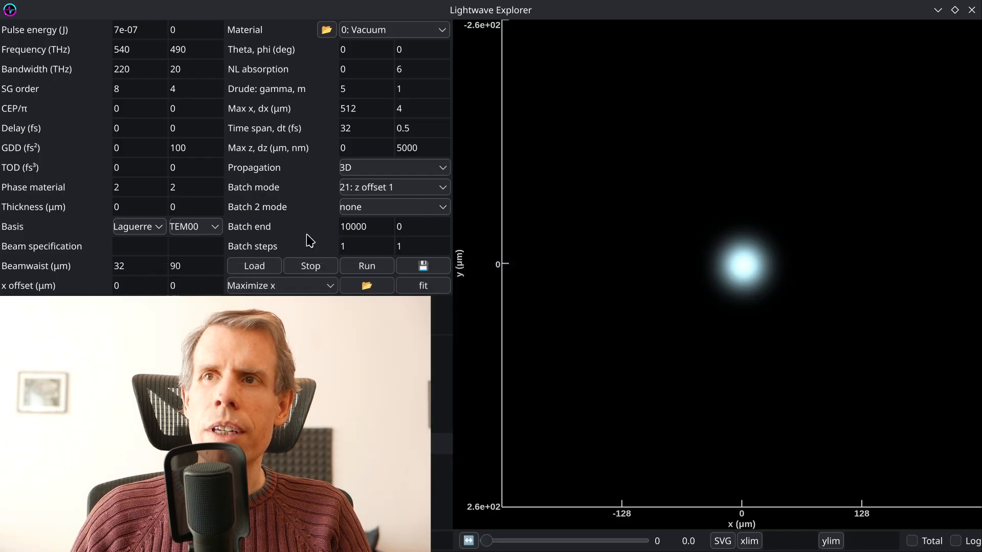
click(140, 245)
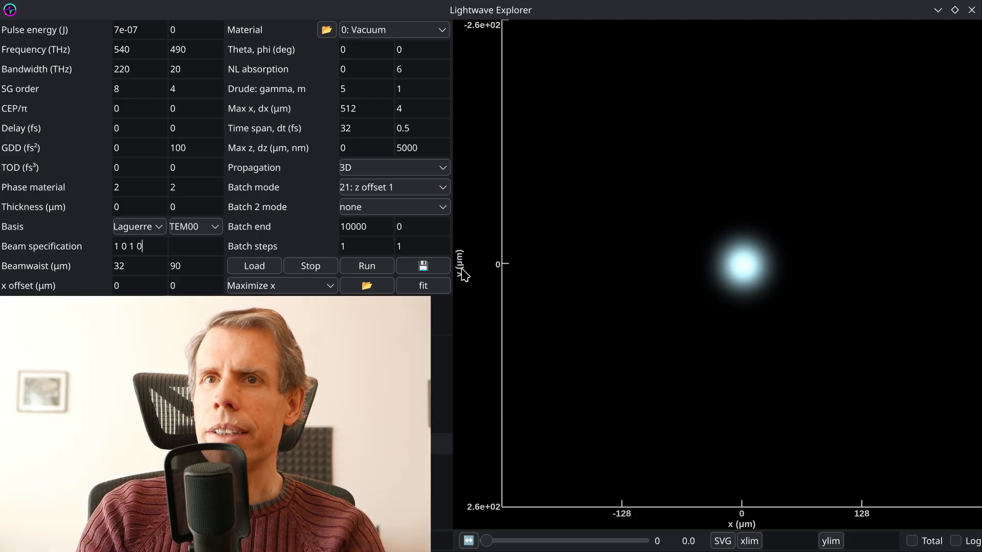
key(Home)
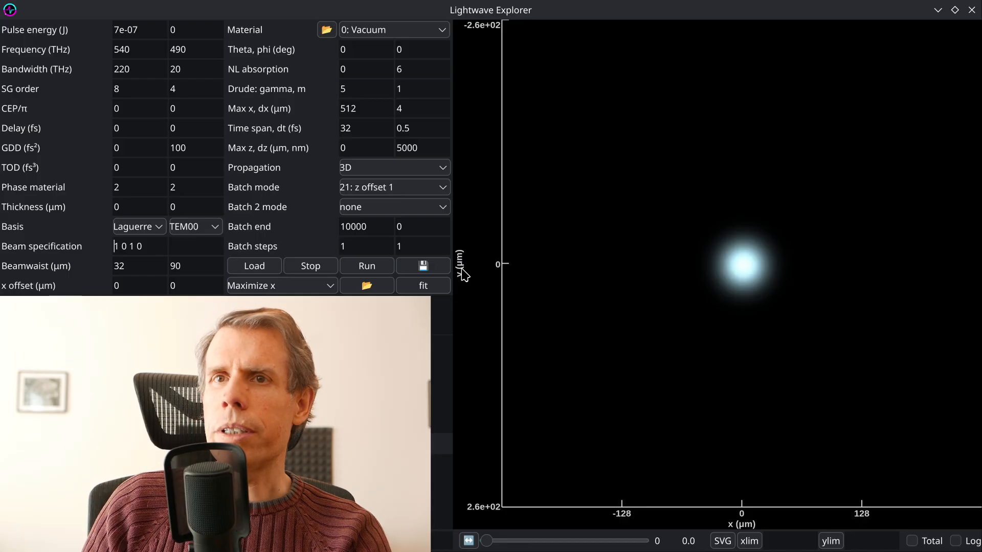
click(363, 267)
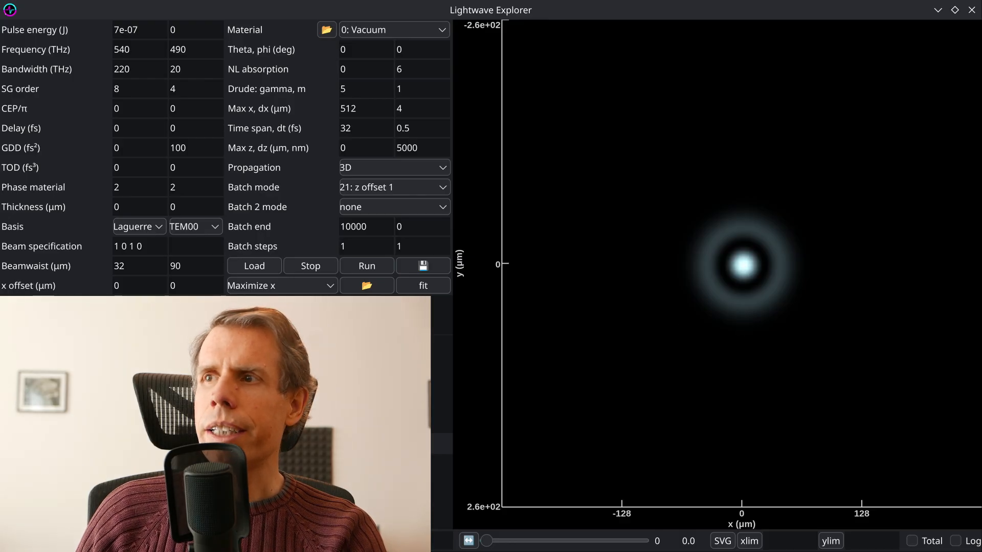
- Change the first pulse's beam specification to 3 2 1 0 and run the simulation
drag(128, 243, 87, 242)
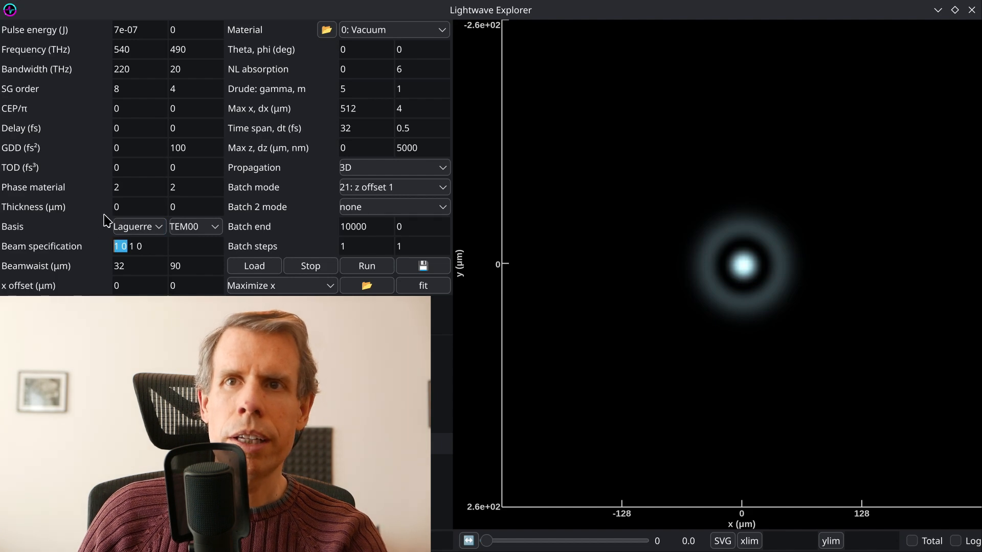
text(3 2)
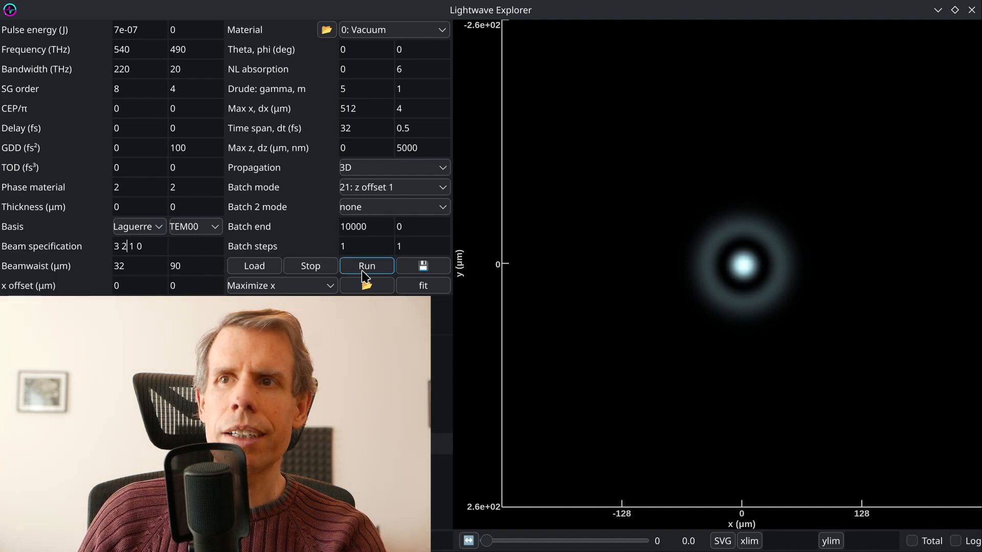
drag(119, 247, 108, 247)
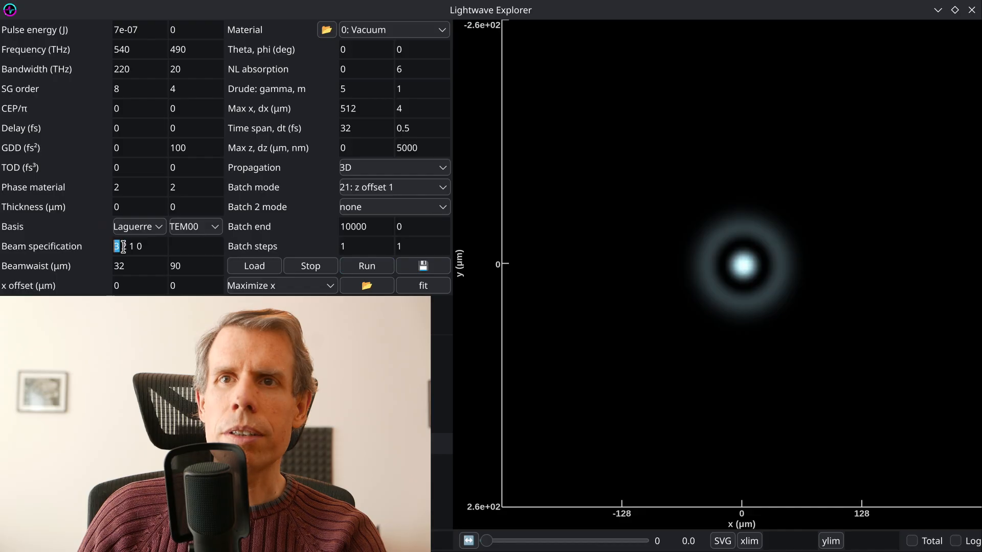
click(357, 270)
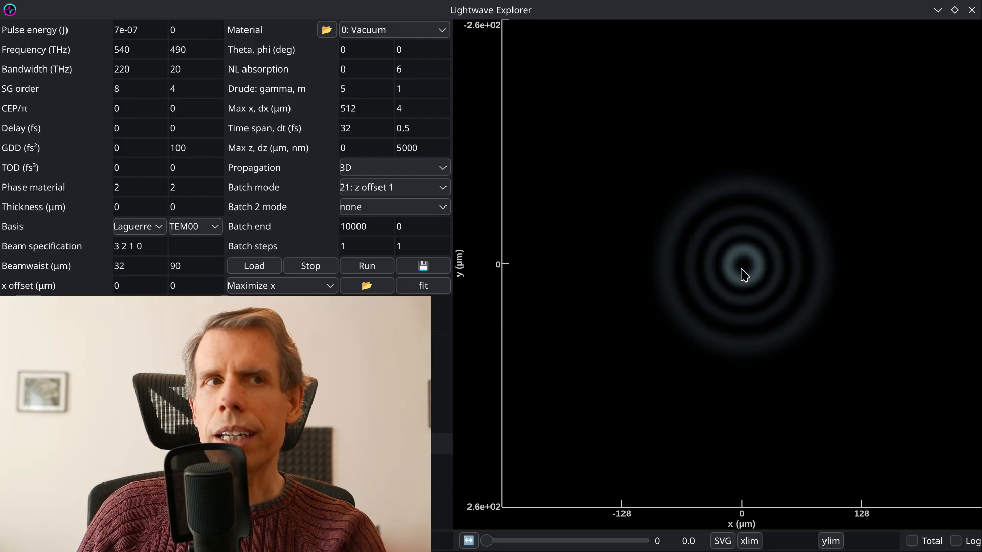
- Add a second mode to the first pulse so its beam specification reads 3 2 1 0; 0 0 1 0, and run the simulation
mouse_move(122, 253)
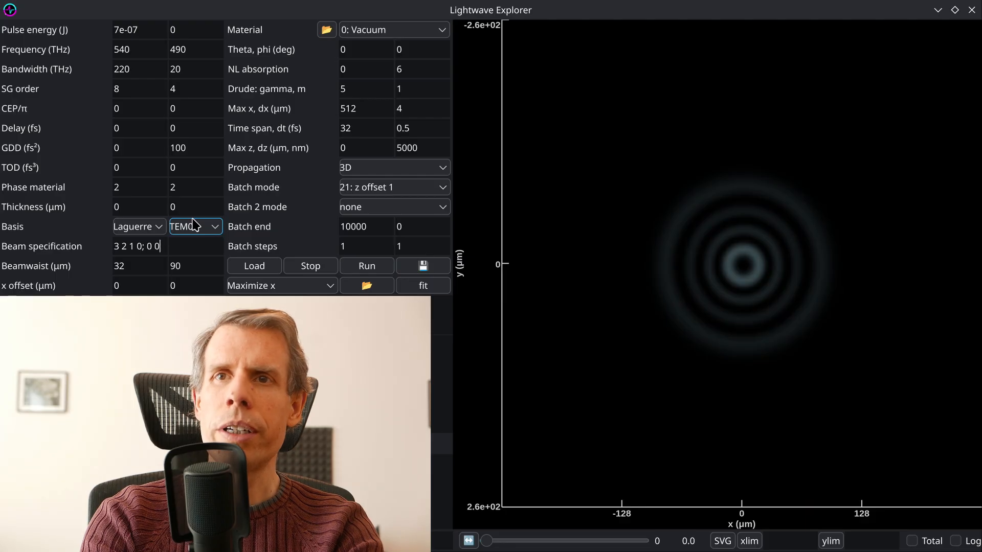
text(1 0)
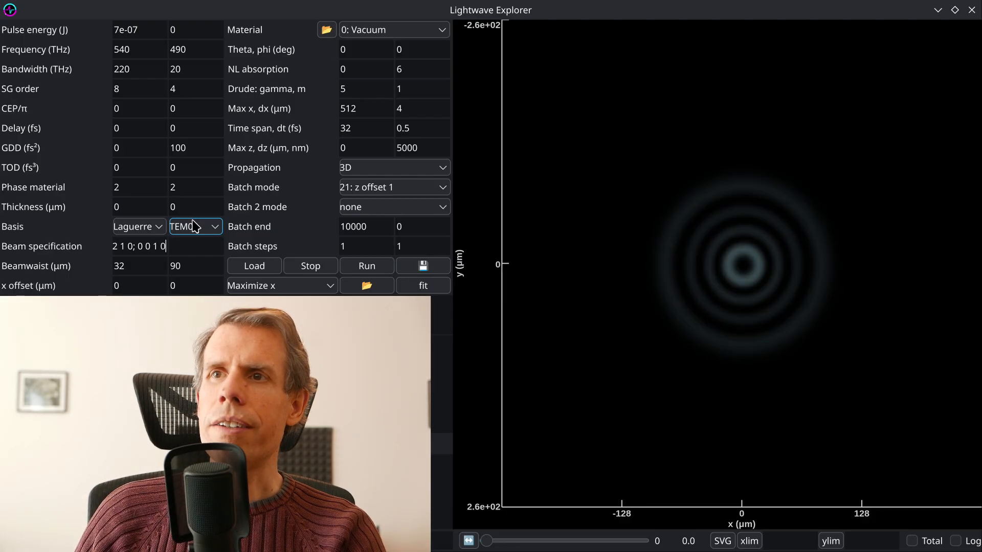
click(387, 266)
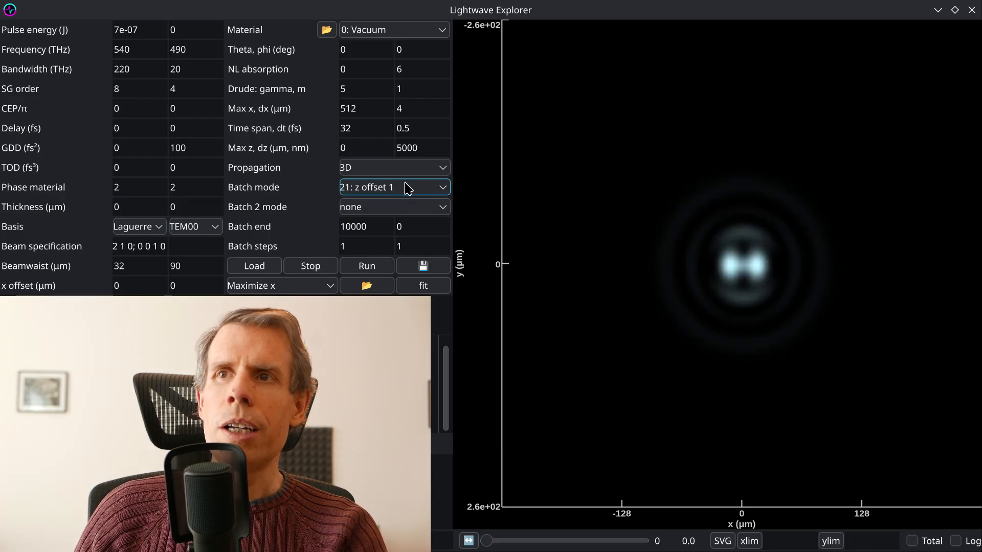
- Set the first batch's steps to 21 and run the z offset scan
double_click(361, 247)
text(21)
click(361, 268)
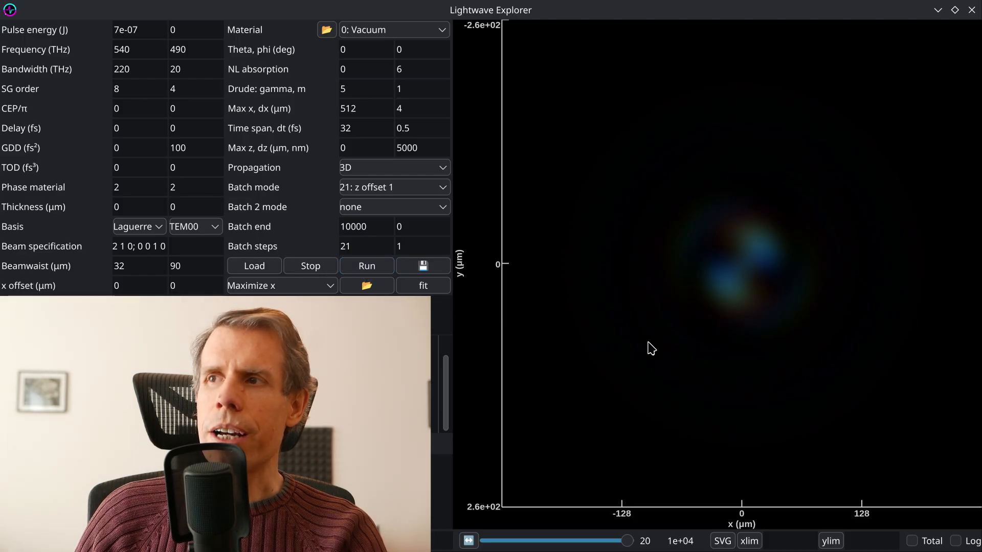
mouse_move(648, 345)
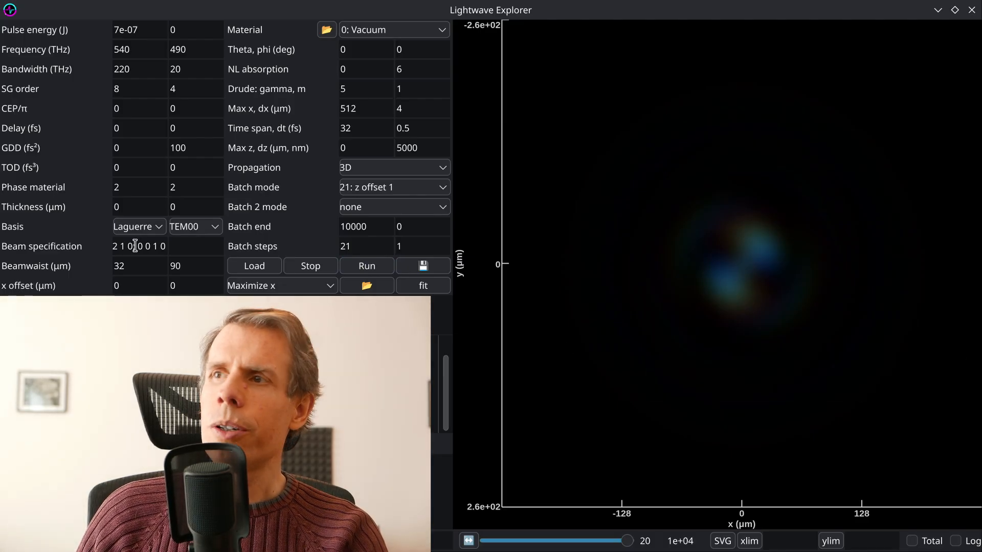
- Change the second index of the first mode in the beam specification to -2 and rerun the scan
drag(135, 246, 114, 245)
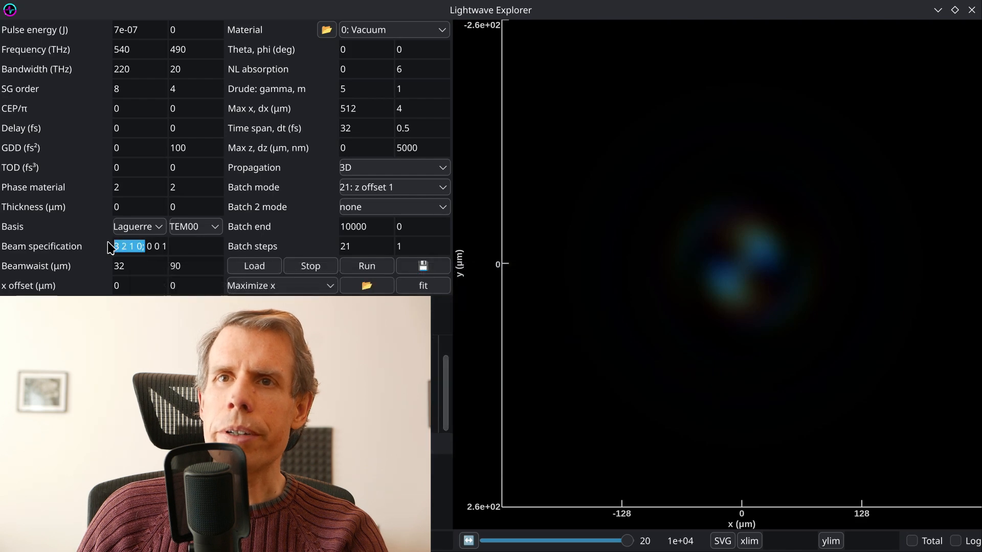
click(121, 242)
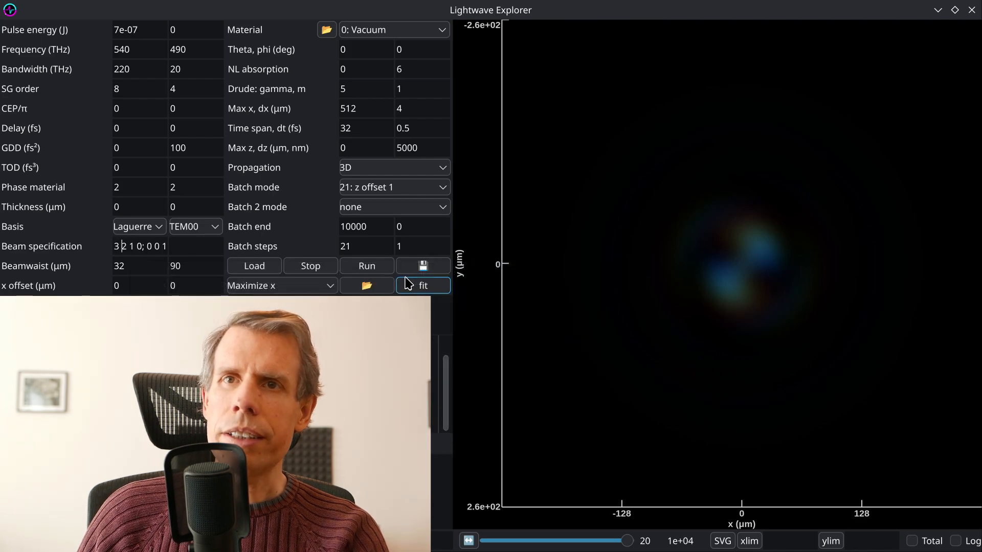
text(-)
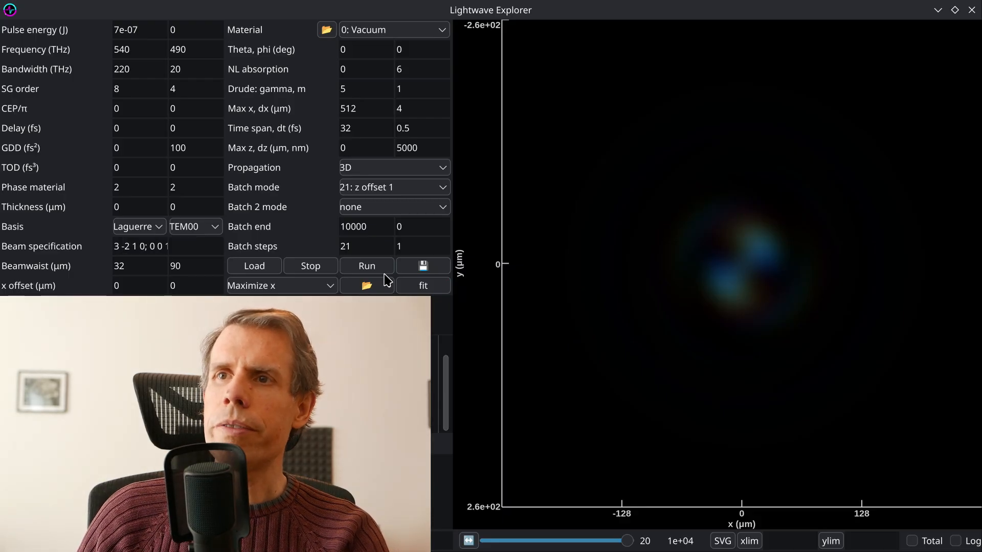
click(381, 271)
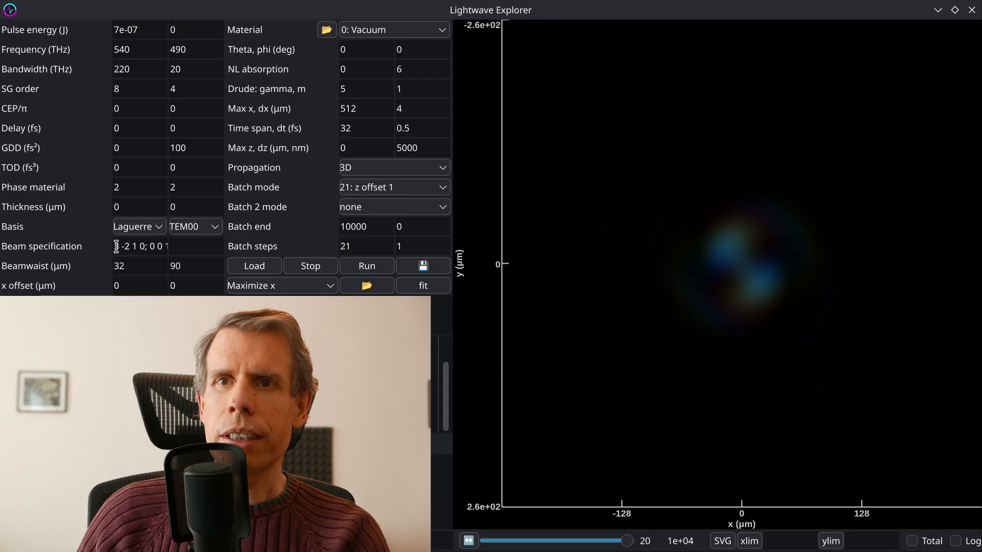
- Change the first index of the first mode in the beam specification to 9 and rerun the scan
text(989)
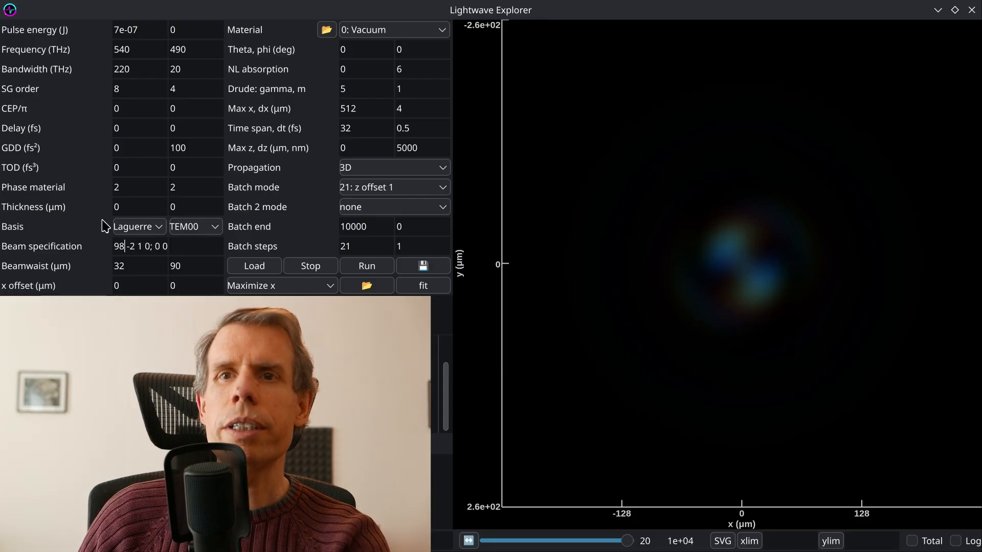
key(BackSpace)
key(BackSpace)
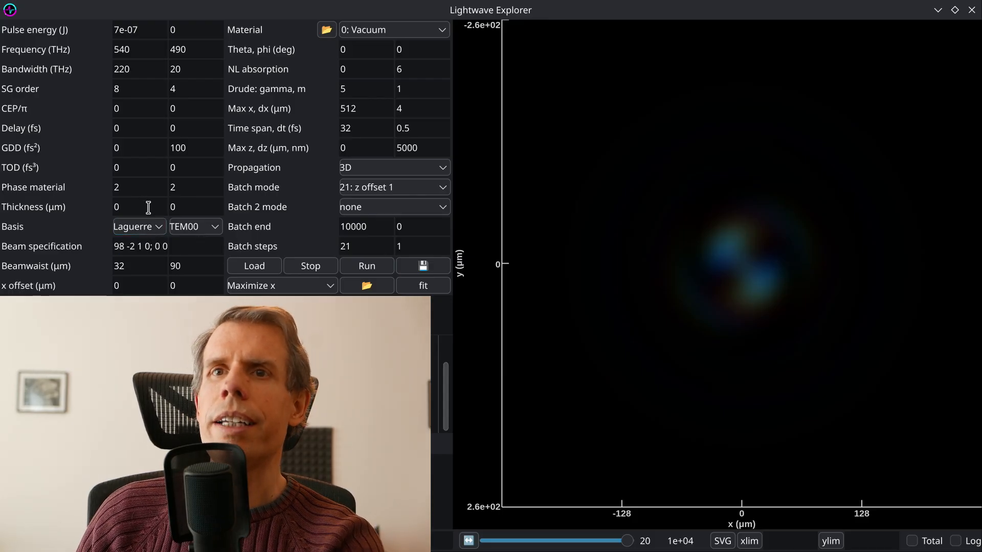
click(369, 266)
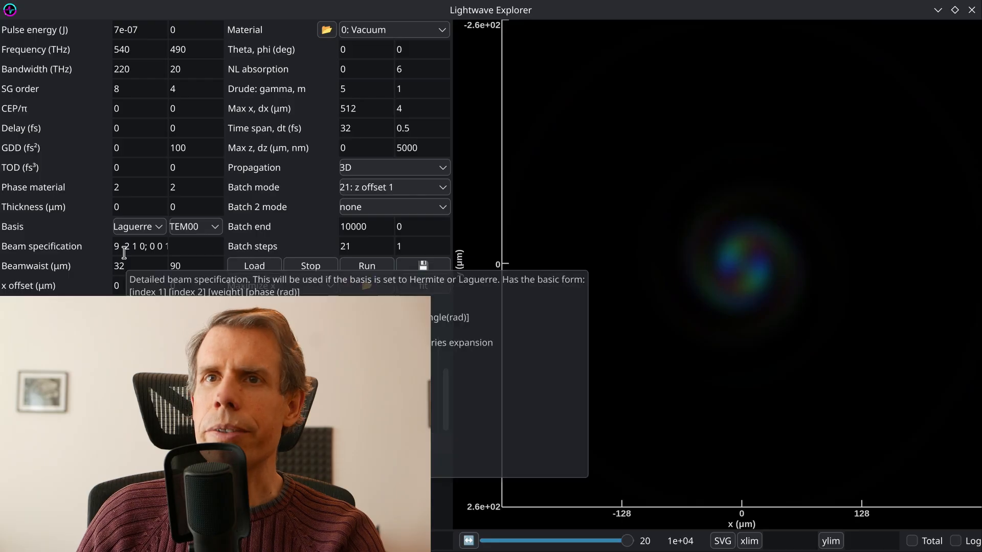
- Switch the first pulse's basis to Hermite, replace its beam specification with 1 0 1 0, and run the scan
click(127, 229)
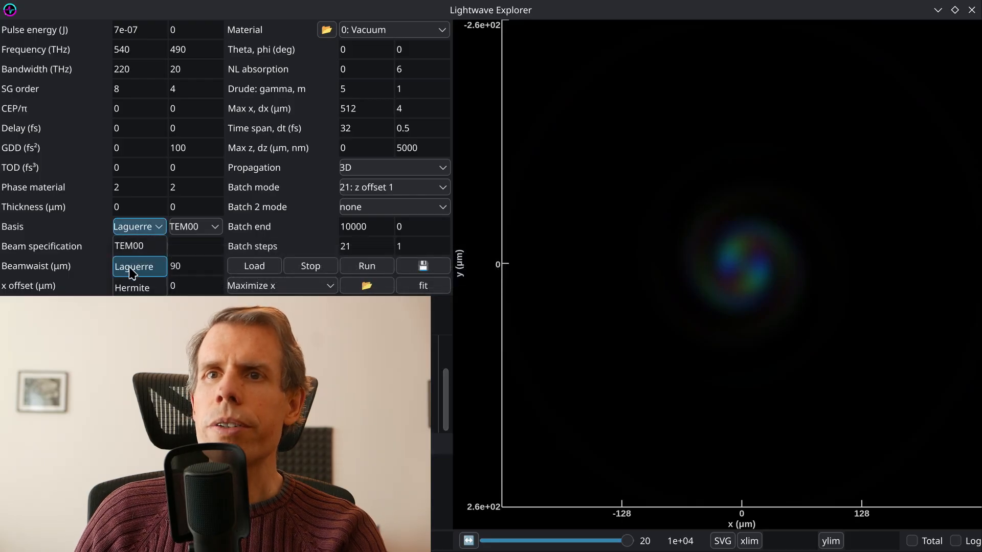
click(128, 287)
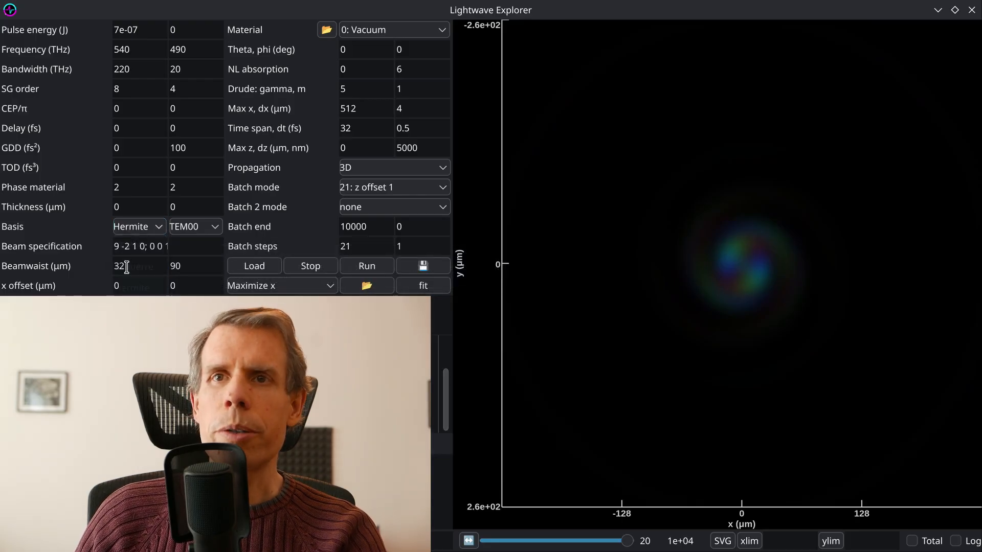
triple_click(113, 245)
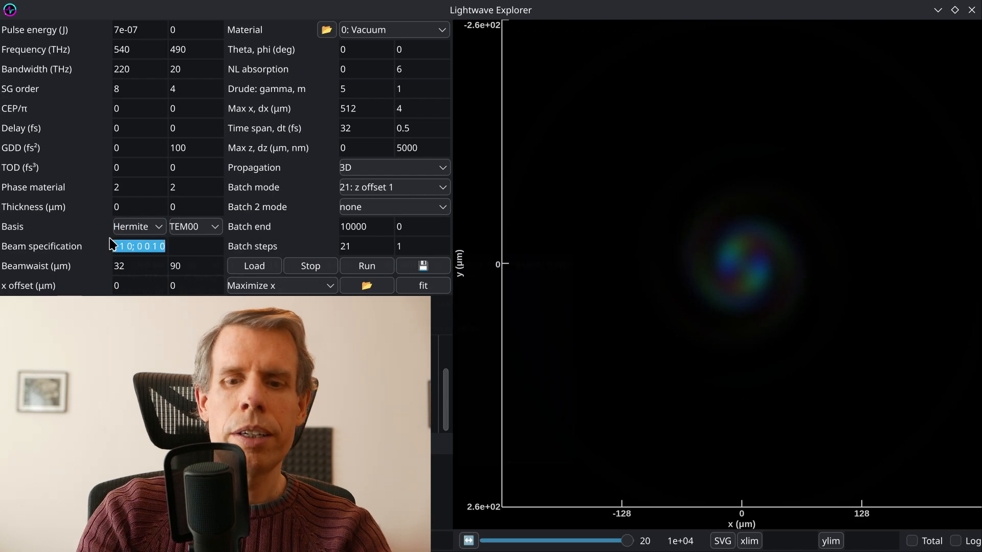
key(BackSpace)
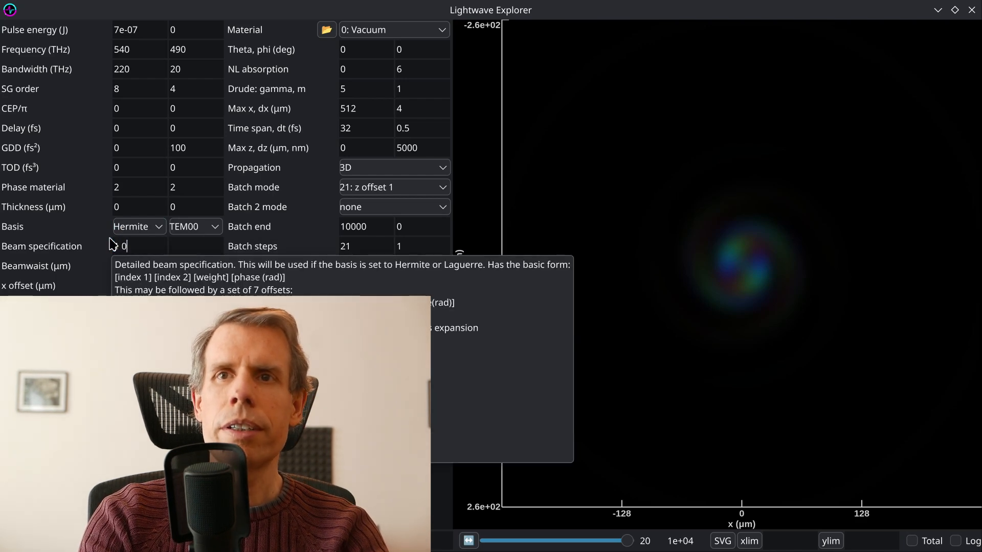
text(0)
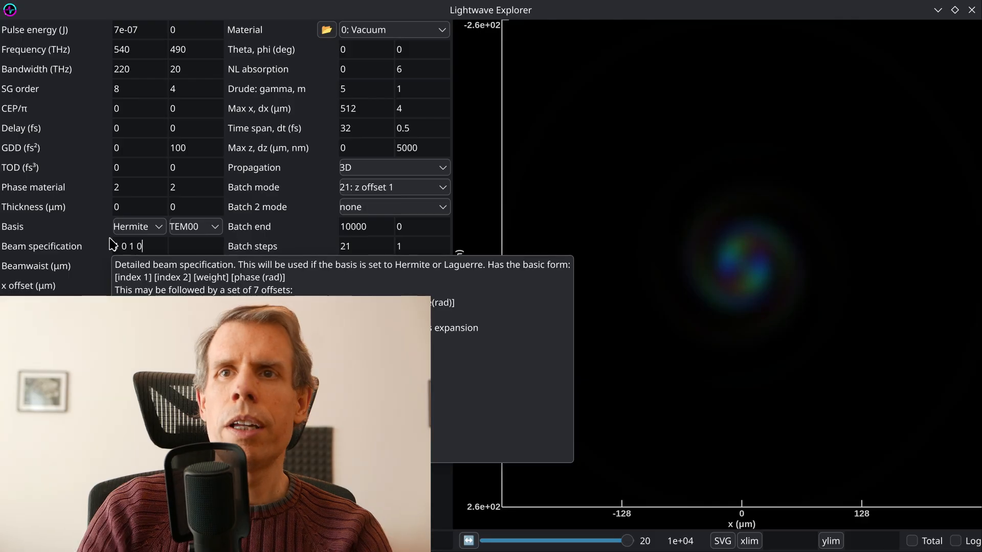
click(392, 275)
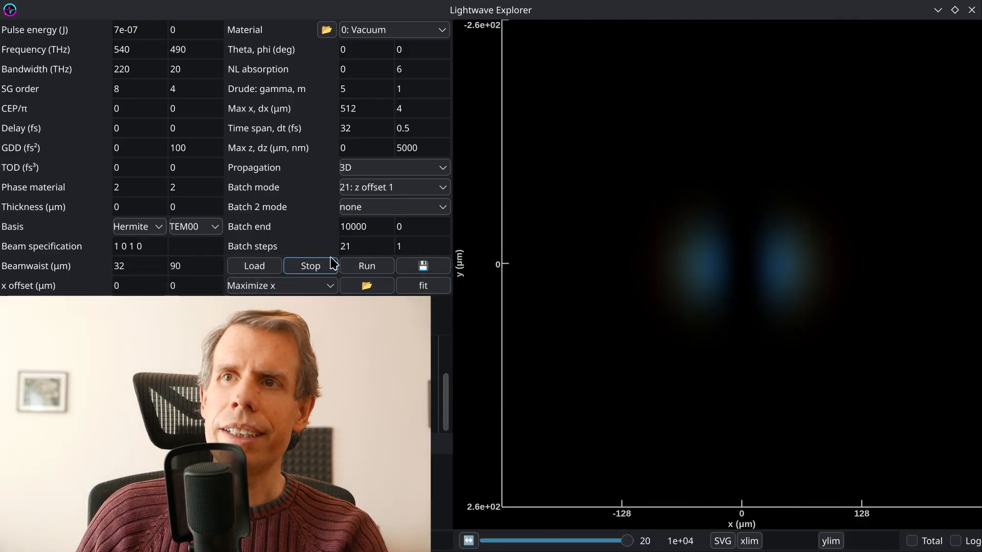
- Set the first batch's steps to 1 and run the Hermite beam simulation
drag(368, 250, 324, 231)
text(1)
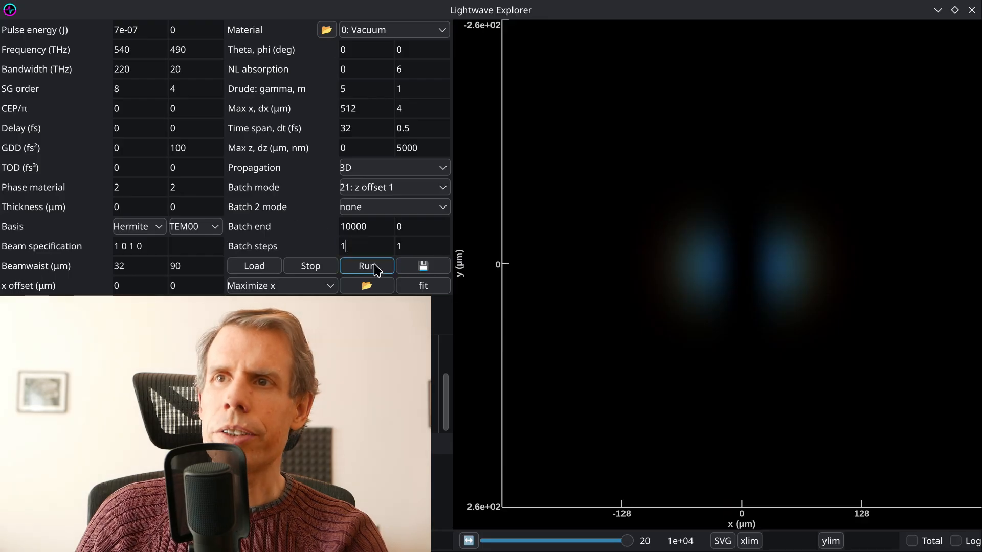
click(376, 267)
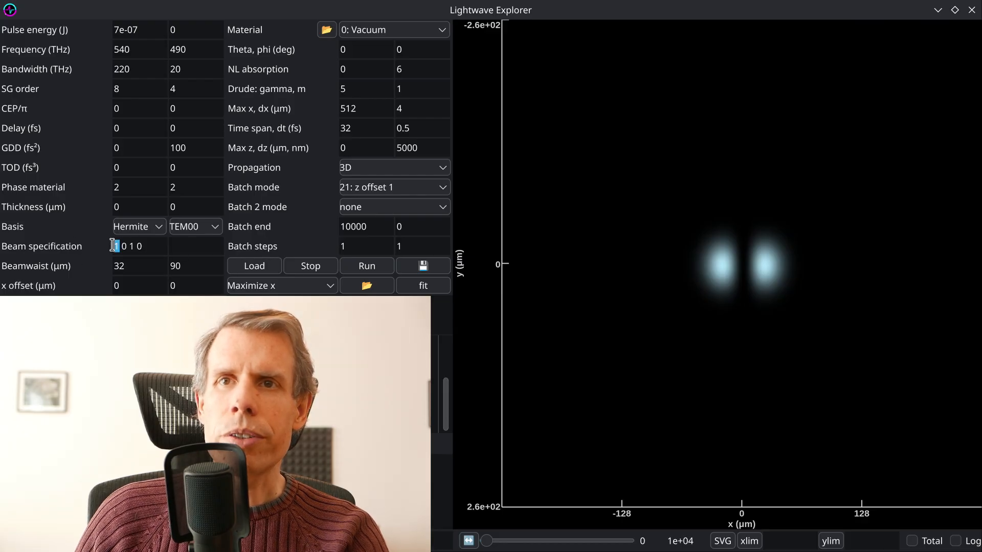
- Change the first mode's indices in the beam specification to 0 1 and run the simulation
text(0 1)
click(353, 271)
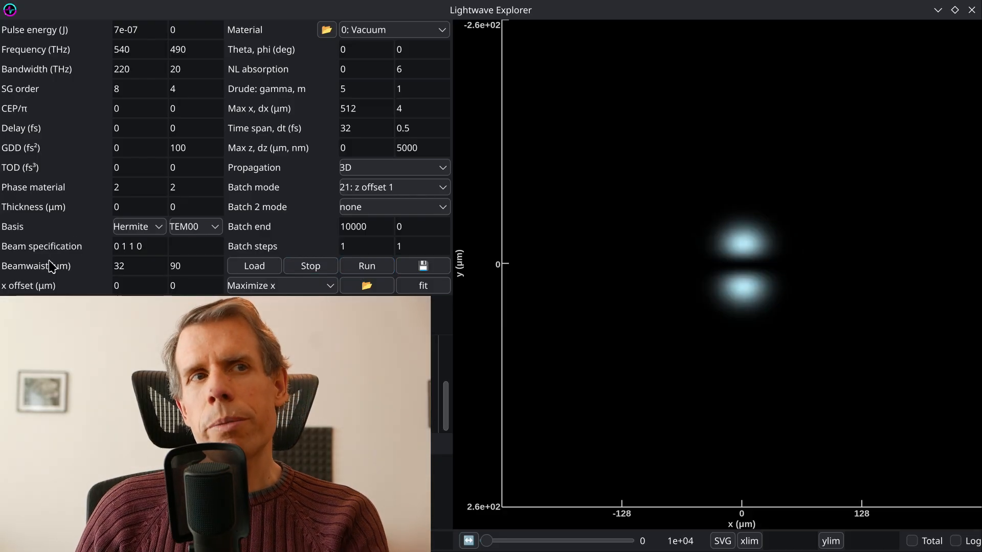
mouse_move(42, 263)
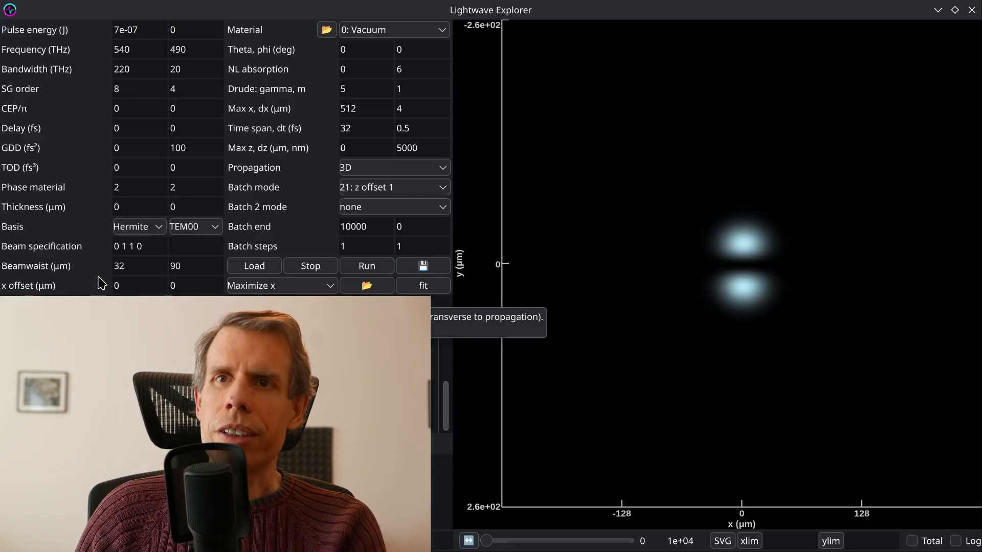
- Set both mode indices in the beam specification to 4, giving 4 4 1 0, and run the simulation
double_click(118, 247)
text(4)
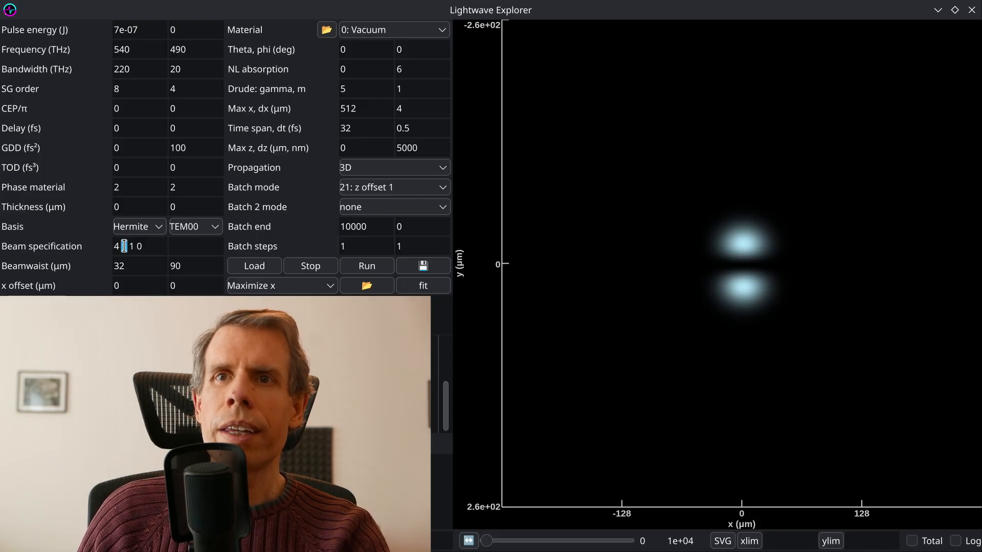
click(353, 268)
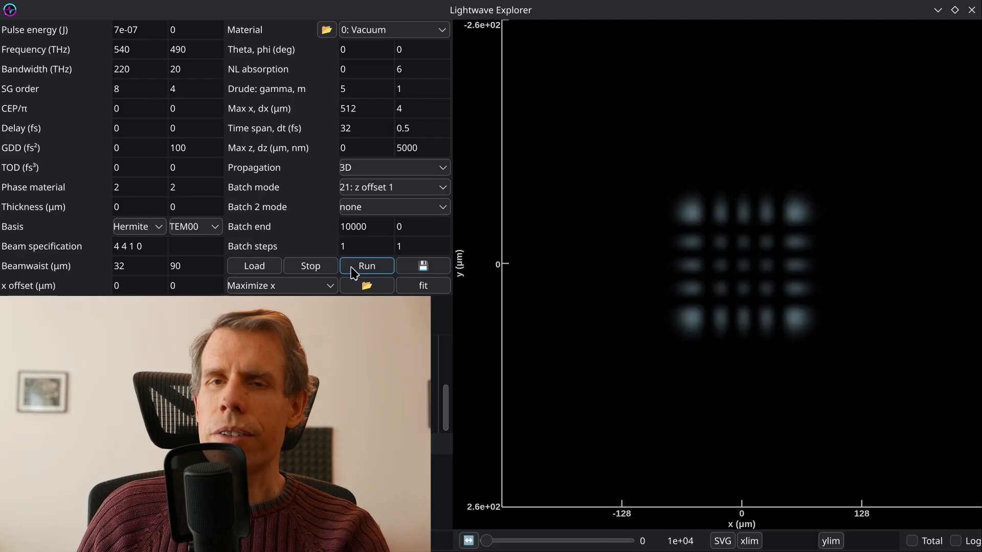
- Set the first batch's steps to 21 and run the z offset scan of the Hermite beam
double_click(342, 246)
text(21)
click(344, 266)
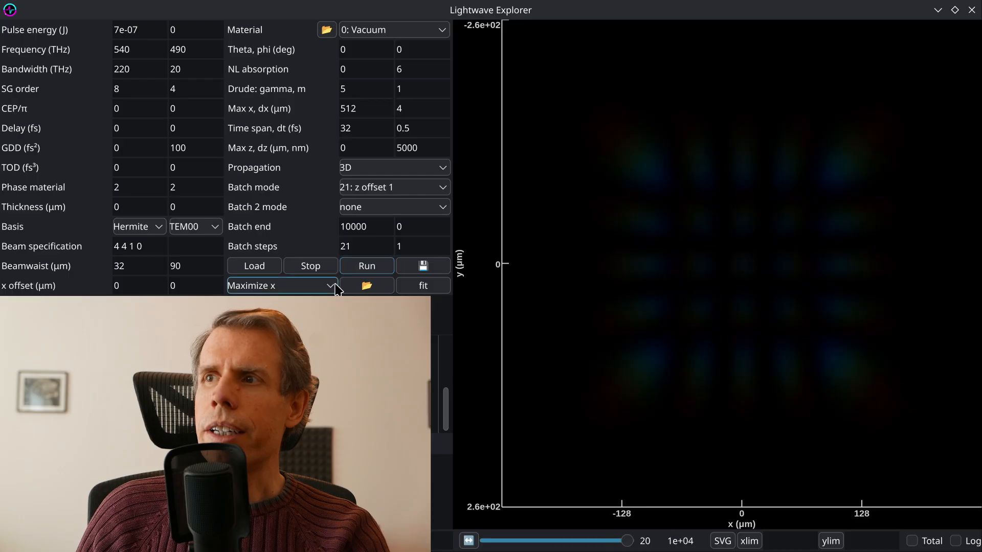
mouse_move(510, 325)
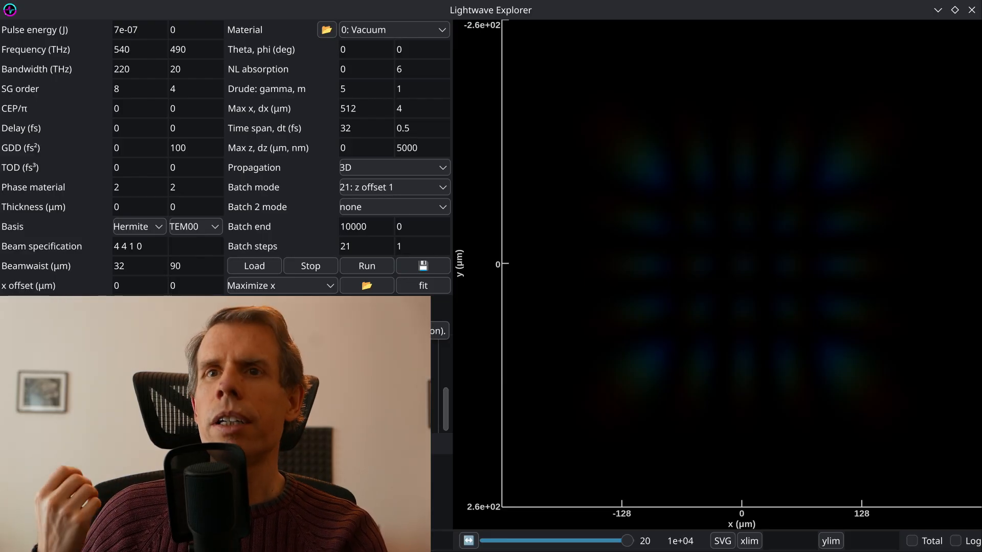
- Replace the first pulse's beam specification with the Basic offset rows from Beam_settings.txt: 1 0 1 0 and 0 0 50 0 0 0 0
drag(149, 247, 103, 239)
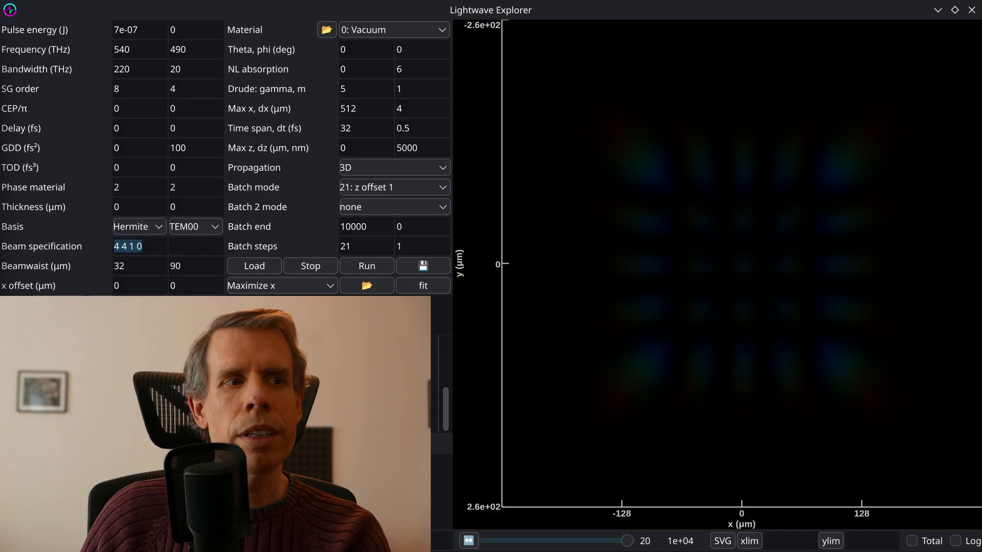
key(alt+Tab)
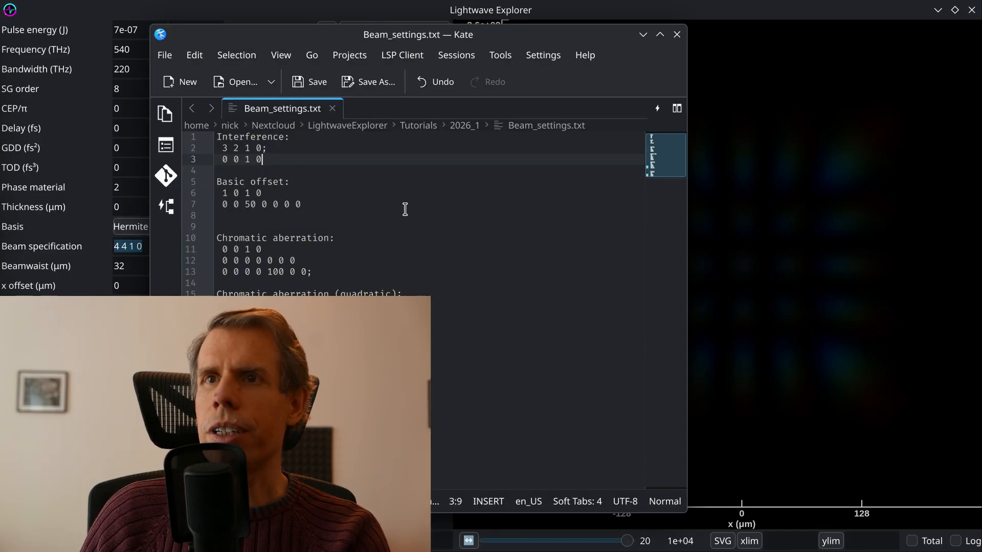
drag(302, 205, 203, 195)
click(137, 247)
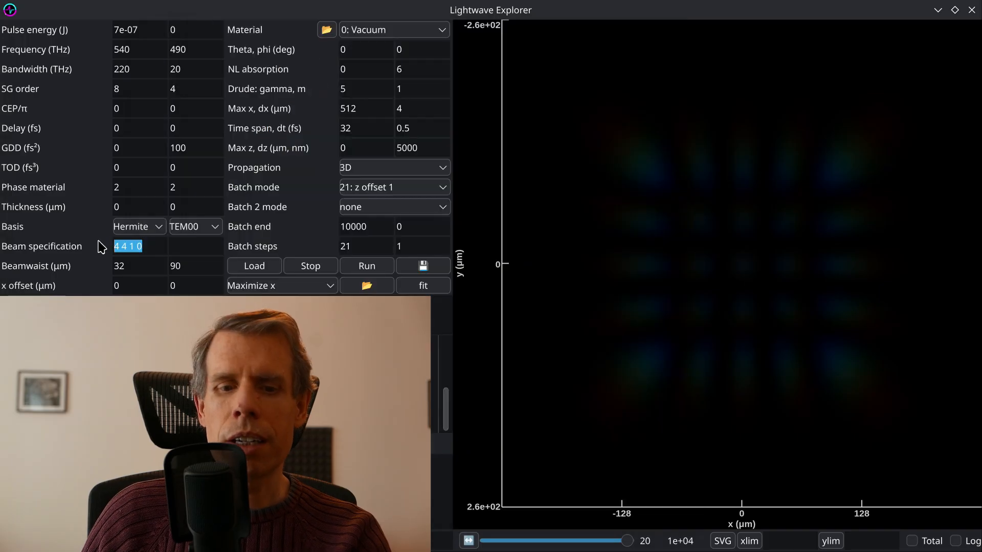
key(ctrl+v)
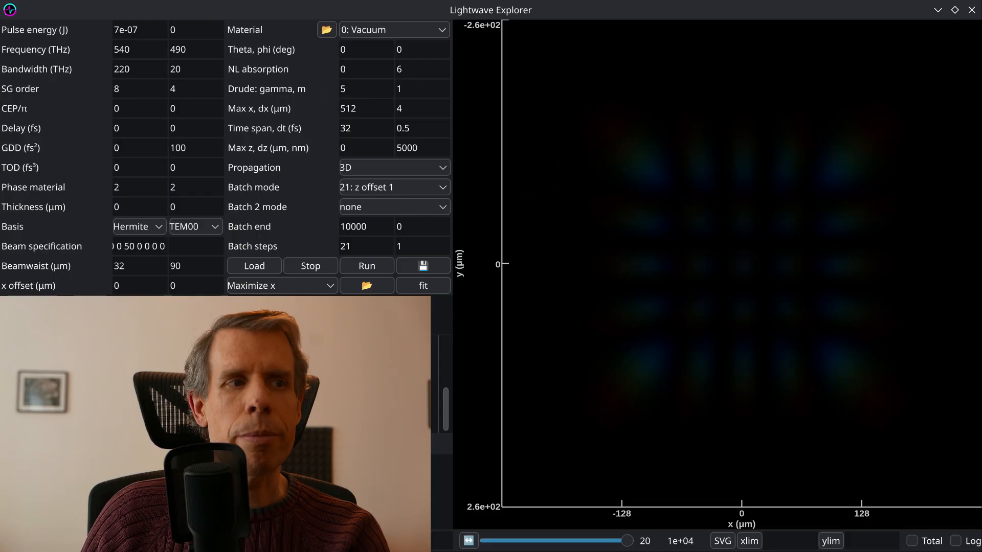
- Examine the Basic offset entry in Beam_settings.txt, going through the mode row and each coefficient of the row below it
key(alt+Tab)
click(327, 196)
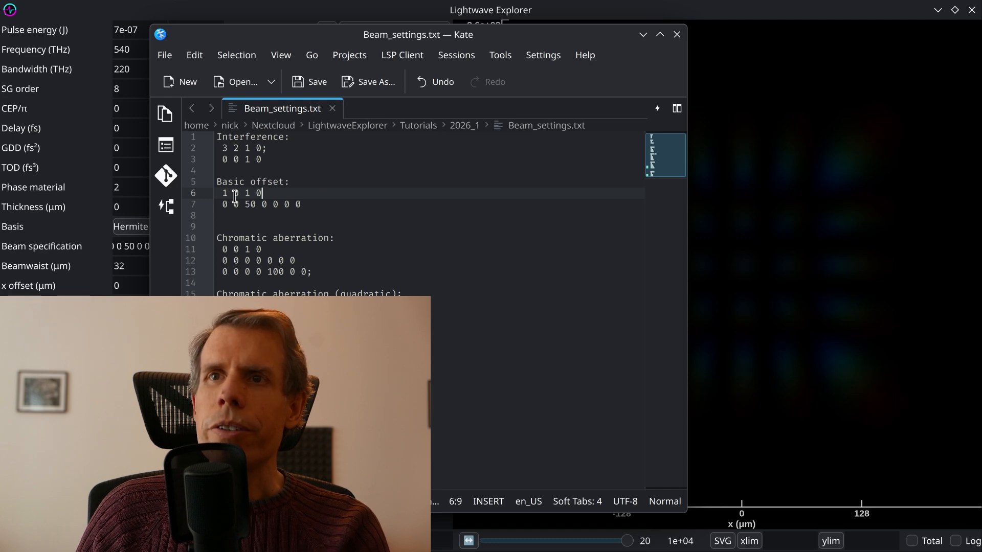
drag(223, 193, 258, 190)
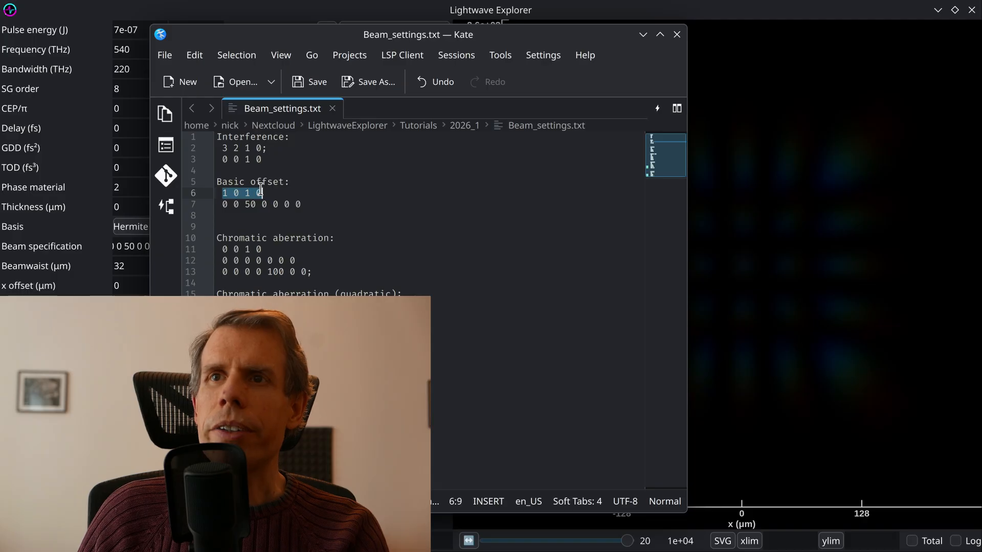
click(262, 193)
drag(224, 205, 300, 205)
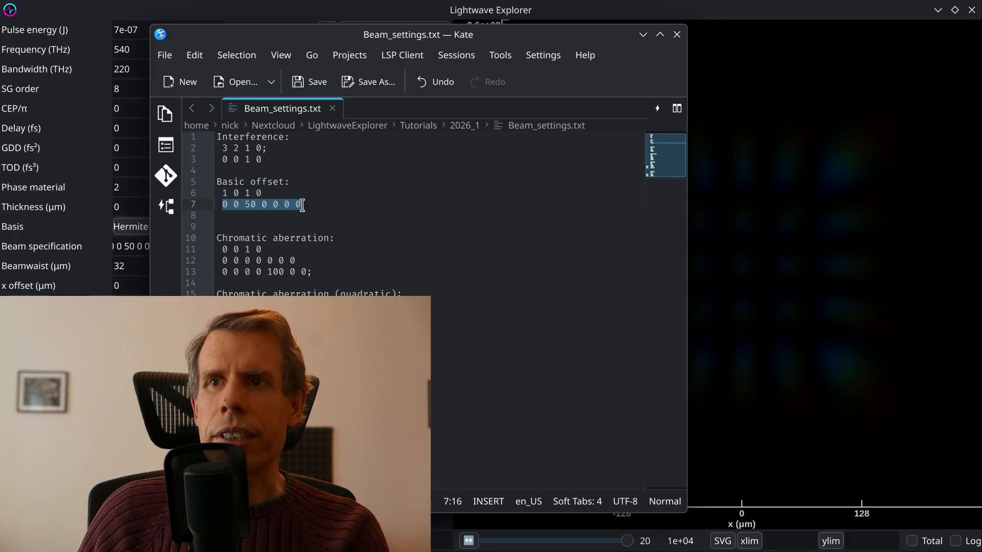
click(302, 205)
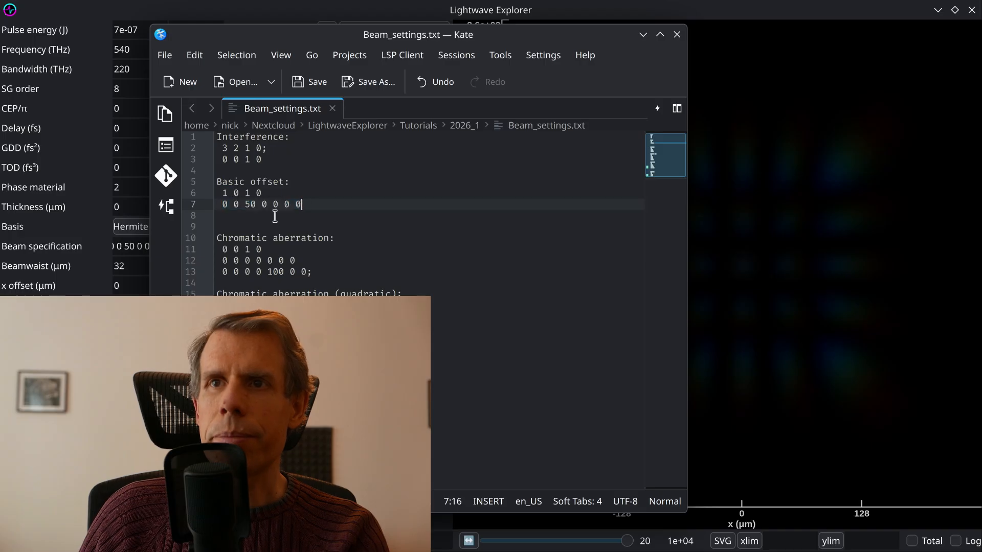
double_click(226, 205)
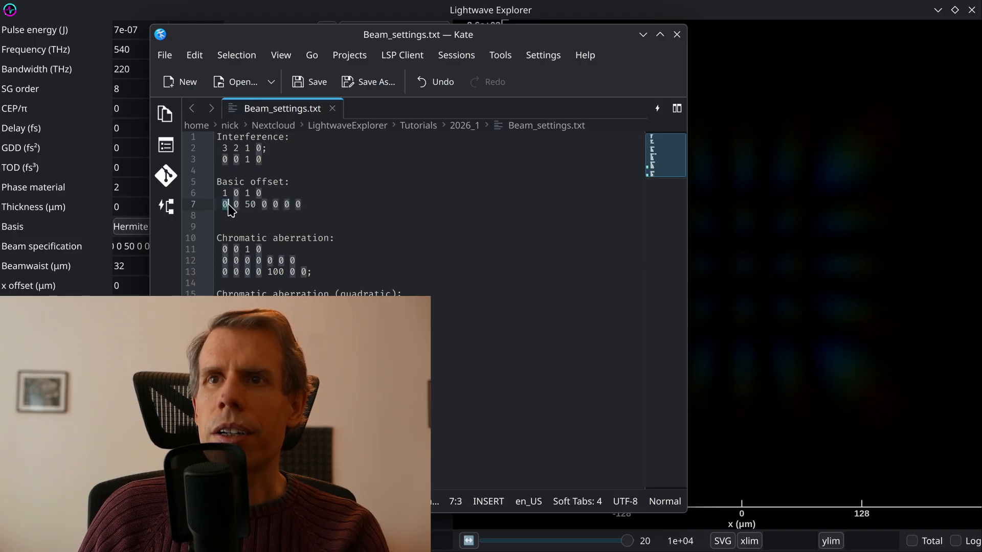
click(237, 205)
double_click(238, 205)
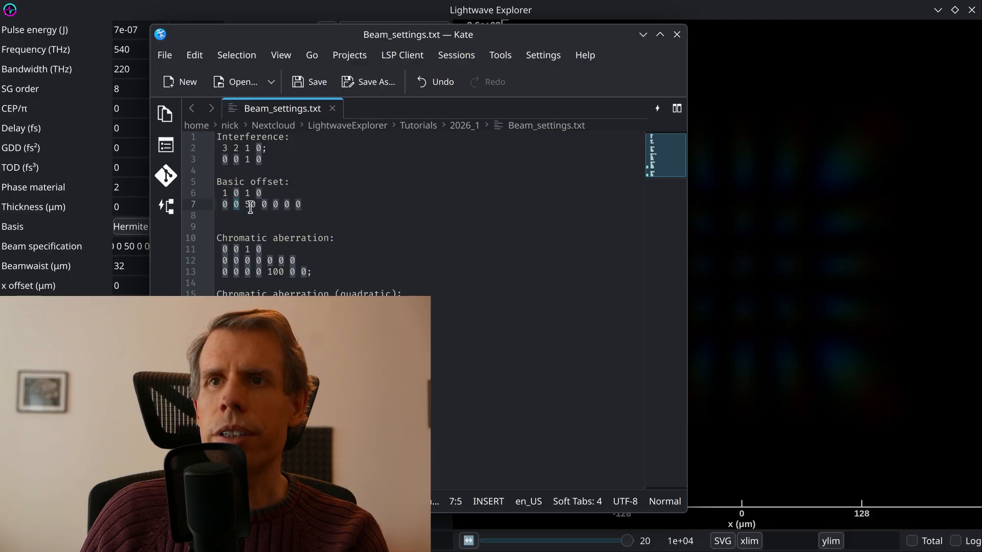
double_click(251, 205)
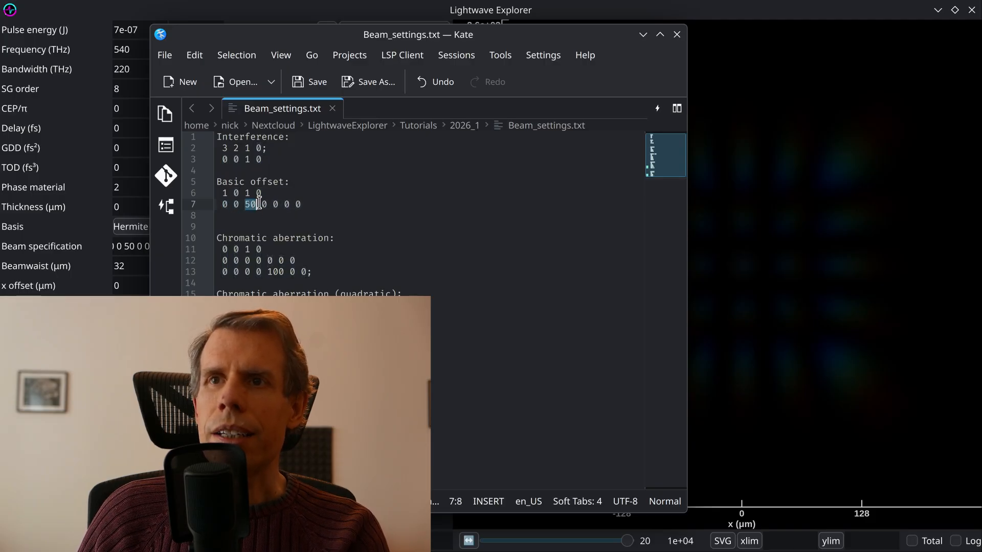
double_click(264, 205)
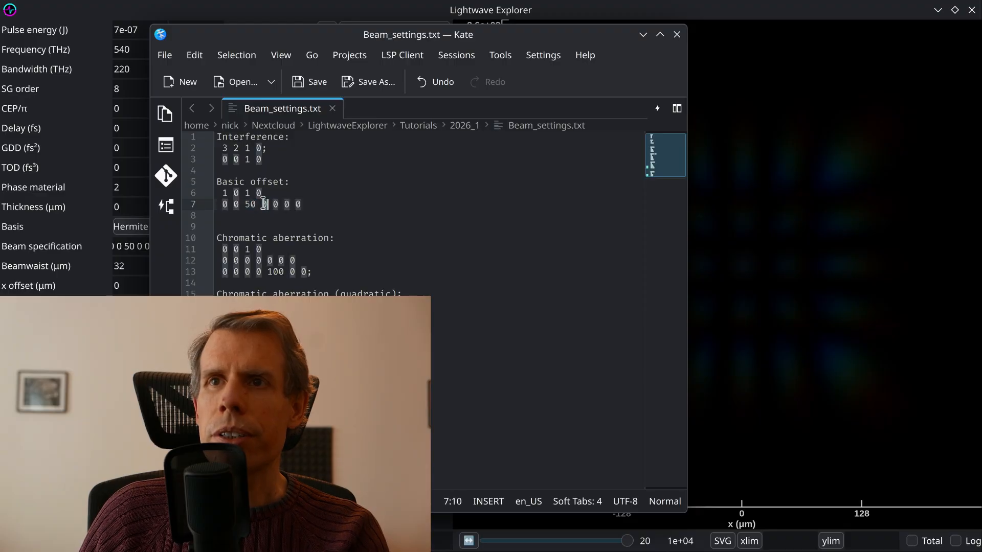
double_click(276, 205)
double_click(286, 205)
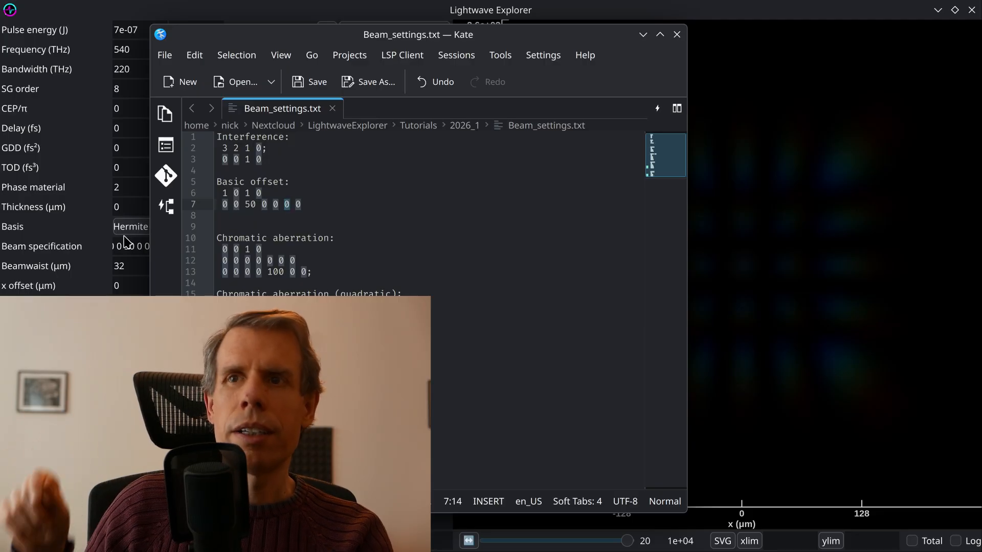
click(297, 205)
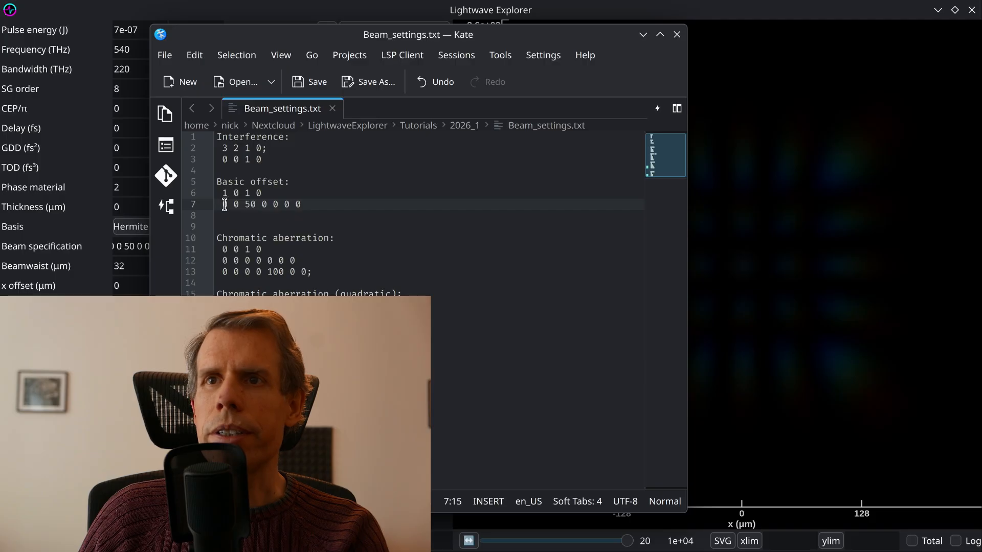
- Return to Lightwave Explorer and switch the first pulse's basis to Laguerre, checking the start of its beam specification
click(128, 248)
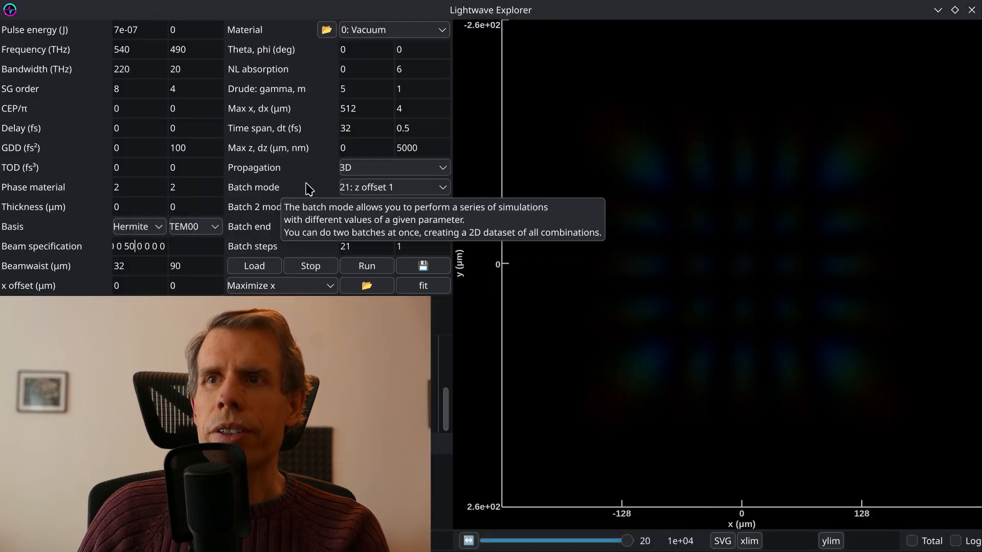
click(131, 228)
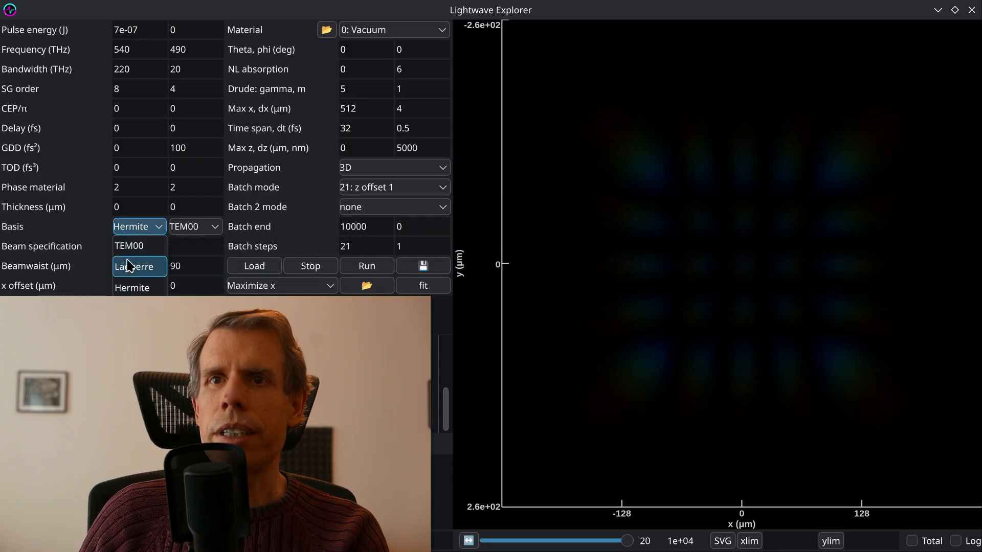
click(132, 266)
drag(122, 249, 71, 228)
click(121, 247)
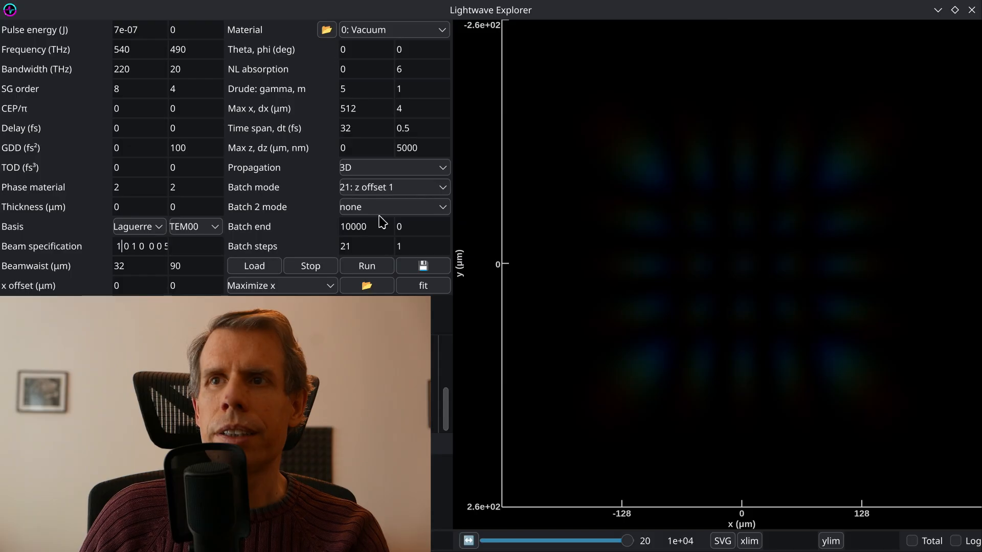
- Set the first batch's steps to 1 and run the offset Laguerre beam simulation
drag(358, 246, 339, 246)
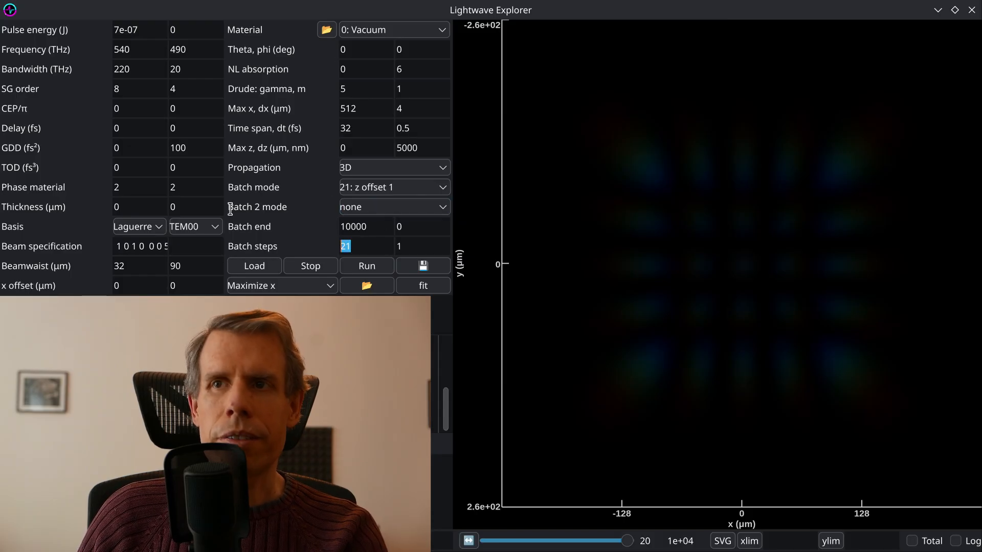
text(1)
click(376, 266)
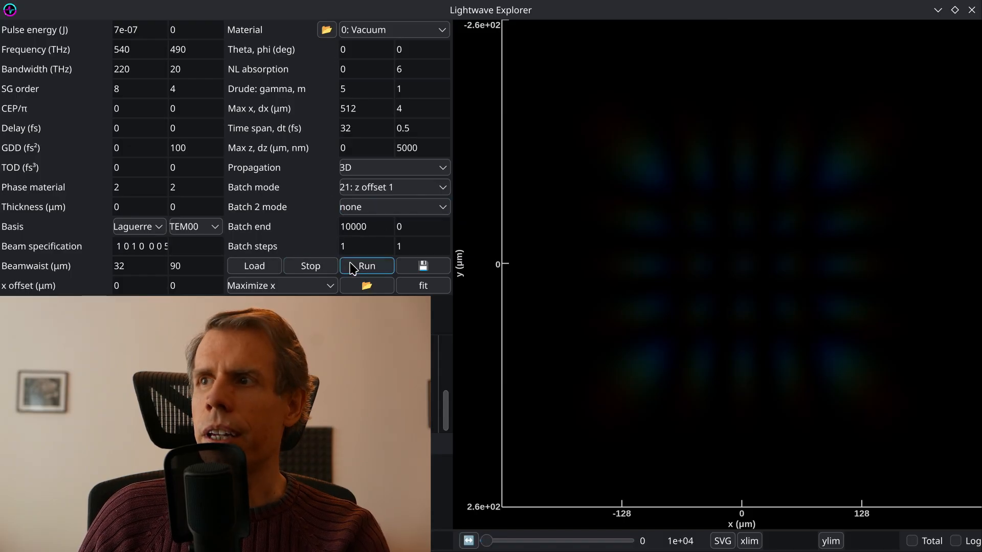
- Change the offset coefficient in the first pulse's beam specification to -50 and rerun the simulation
click(162, 247)
text(-50)
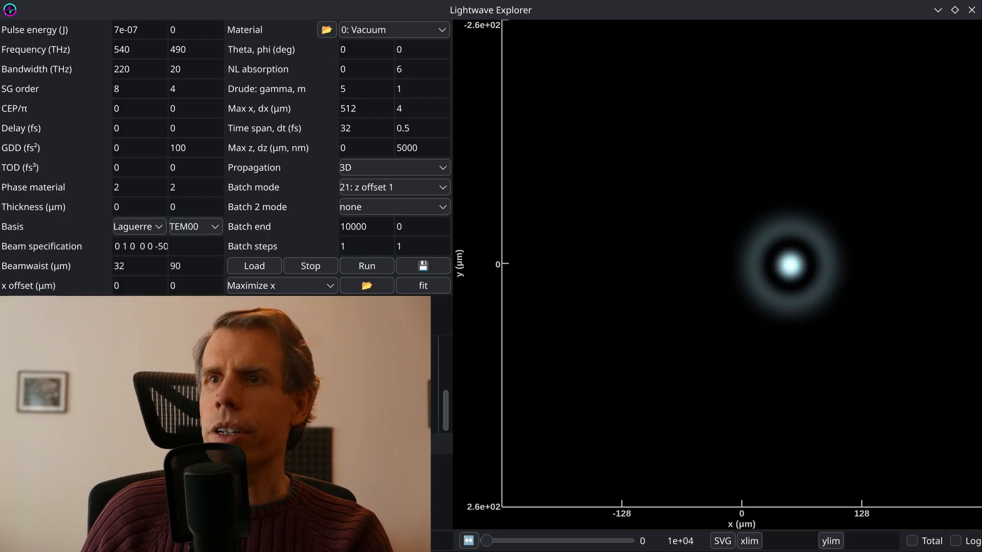
click(383, 270)
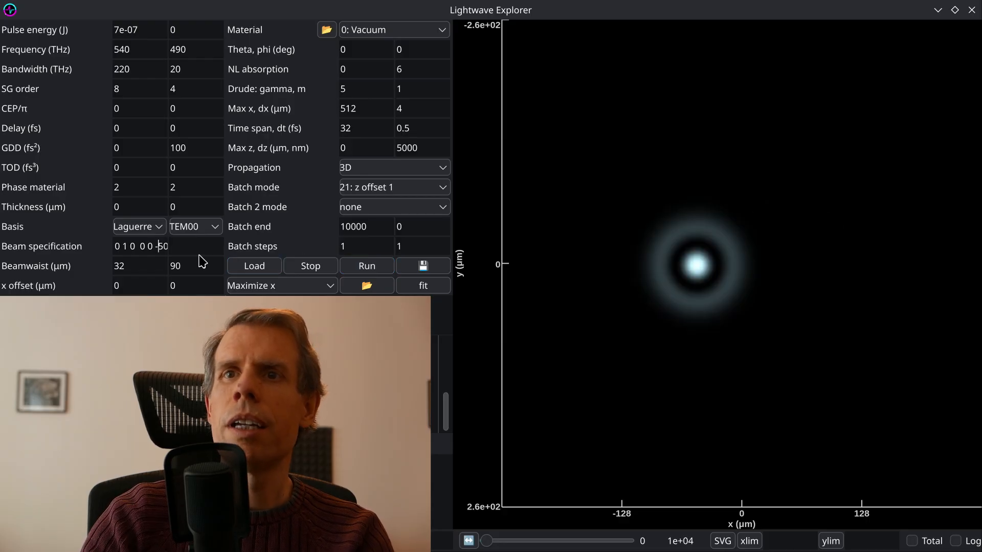
key(Right)
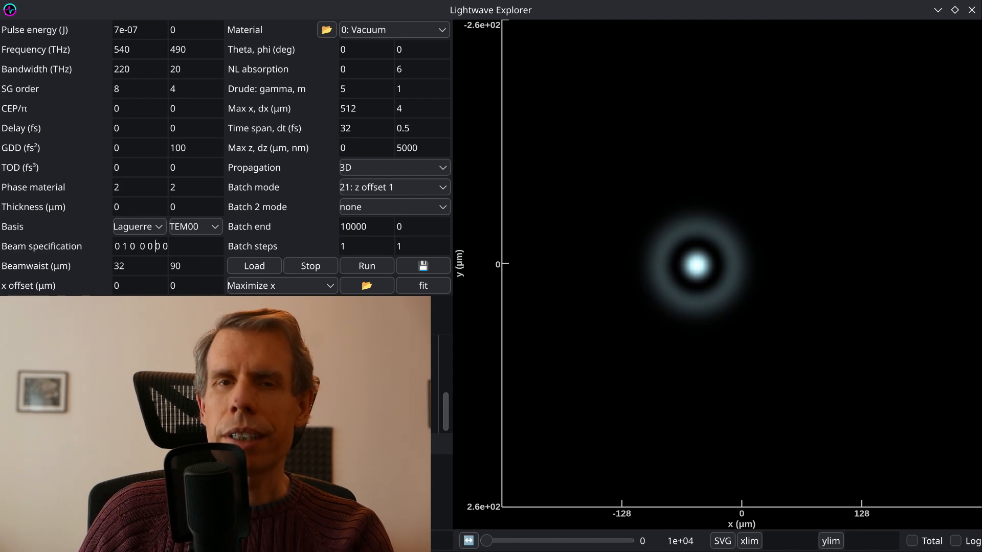
- Replace the beam specification with the Chromatic aberration rows from Beam_settings.txt (0 0 1 0, 0 0 0 0 0 0 0, 0 0 0 0 100 0 0;) and run it
key(alt+Tab)
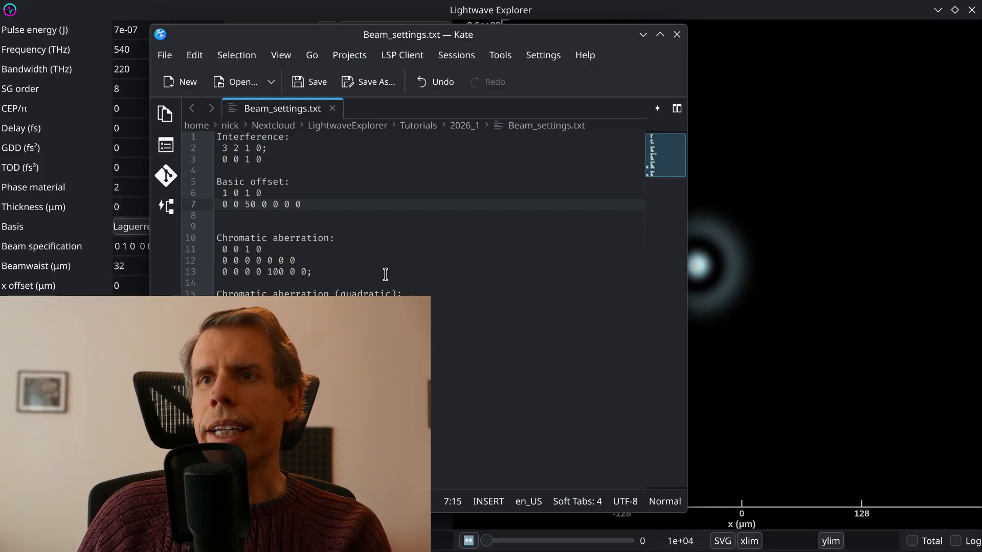
click(296, 261)
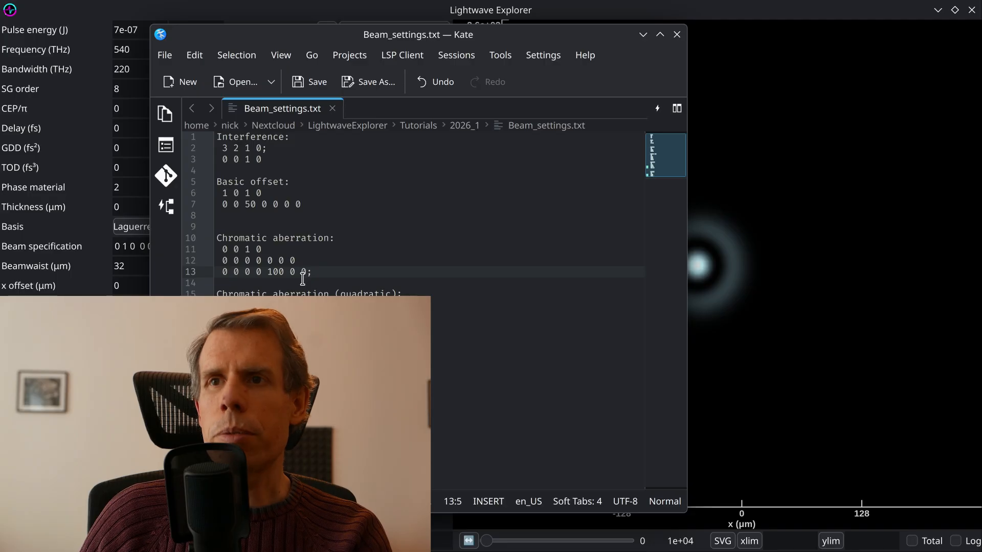
double_click(276, 270)
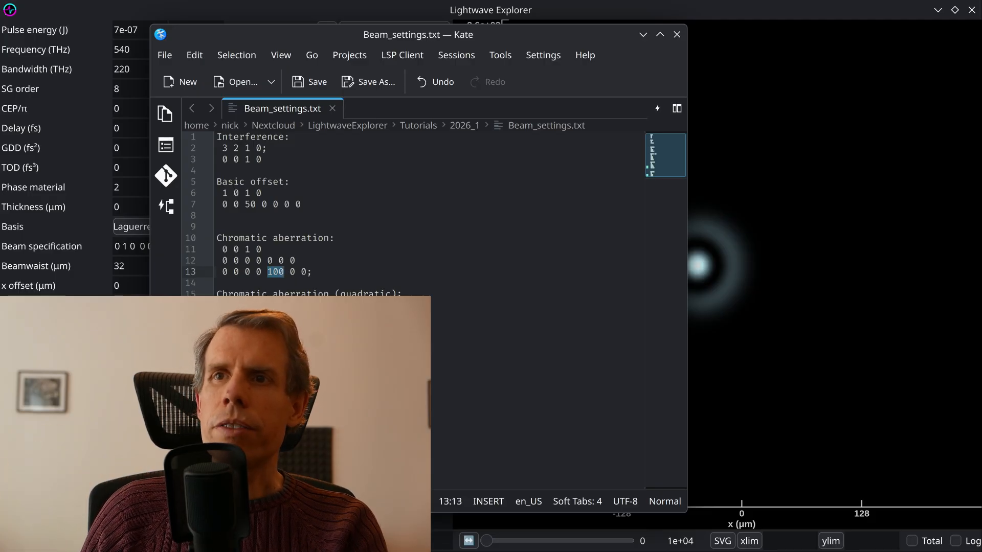
drag(321, 272, 216, 249)
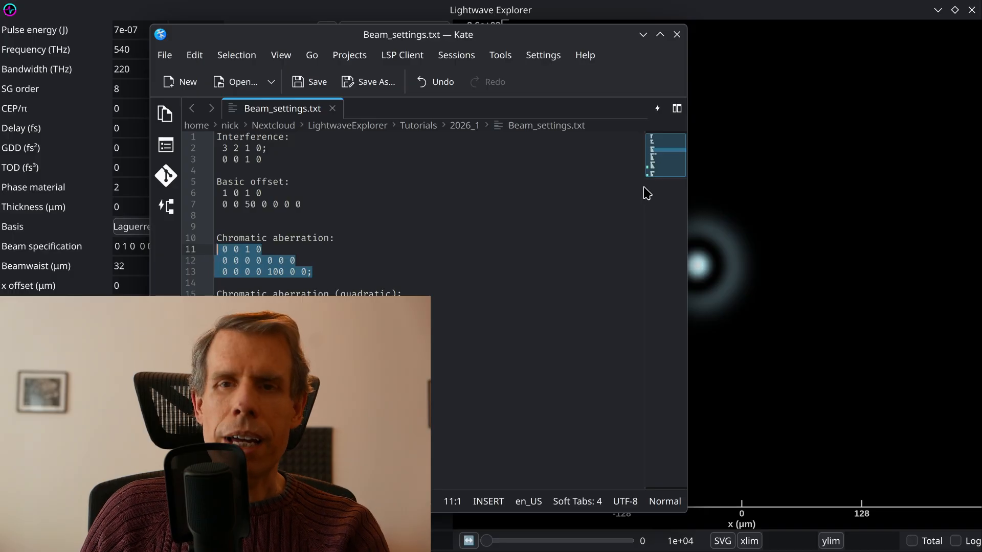
click(728, 200)
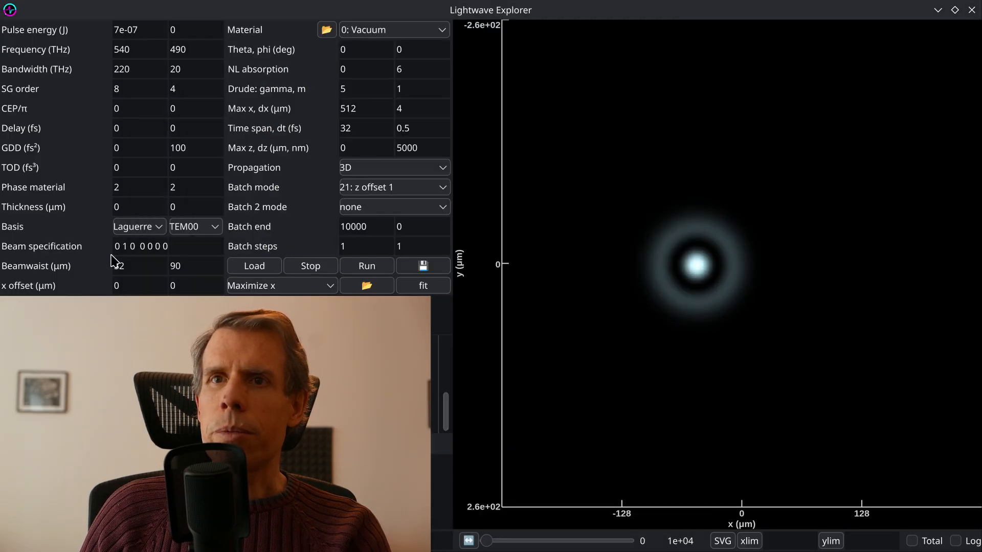
triple_click(123, 248)
key(ctrl+v)
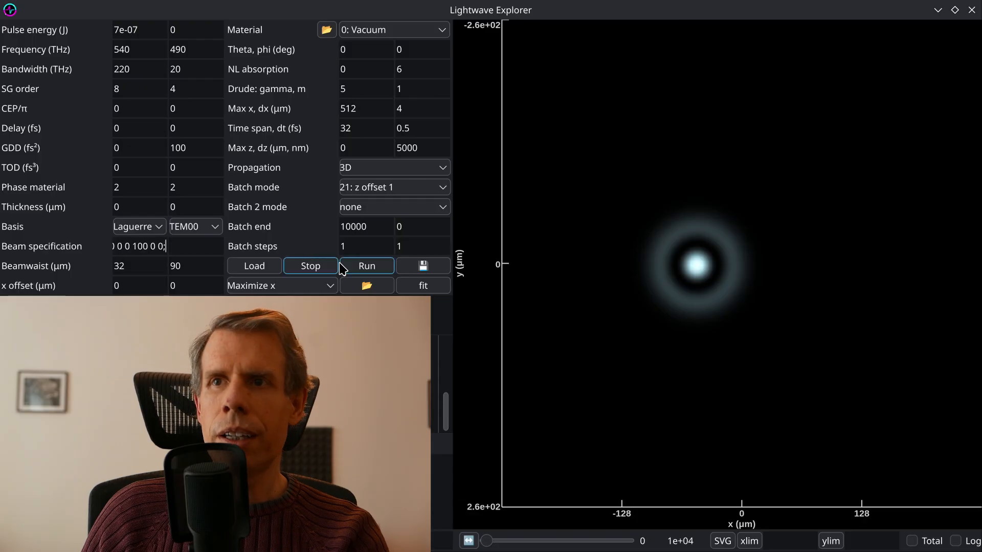
click(353, 266)
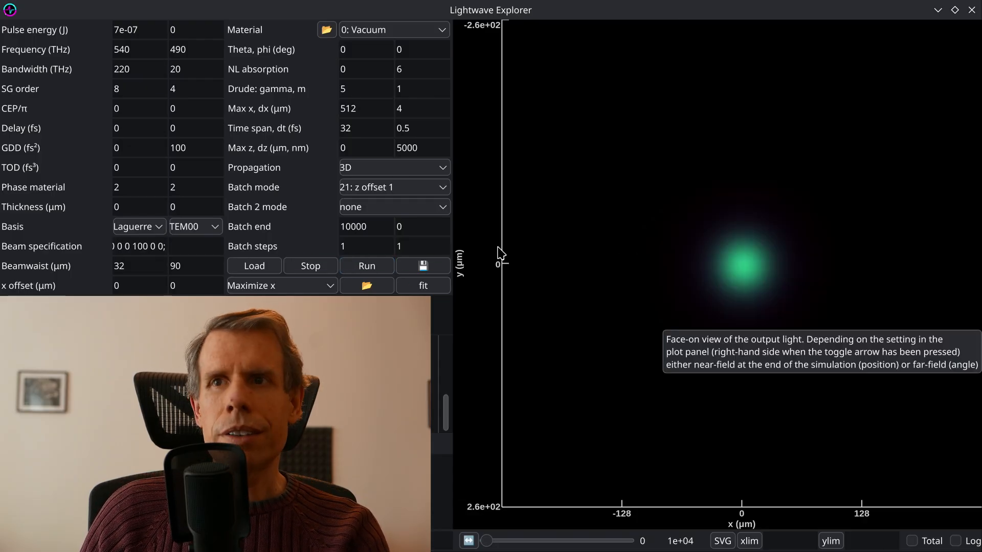
- Set the first batch's steps to 21 and run the z-offset scan of the chromatic aberration beam
double_click(345, 247)
text(21)
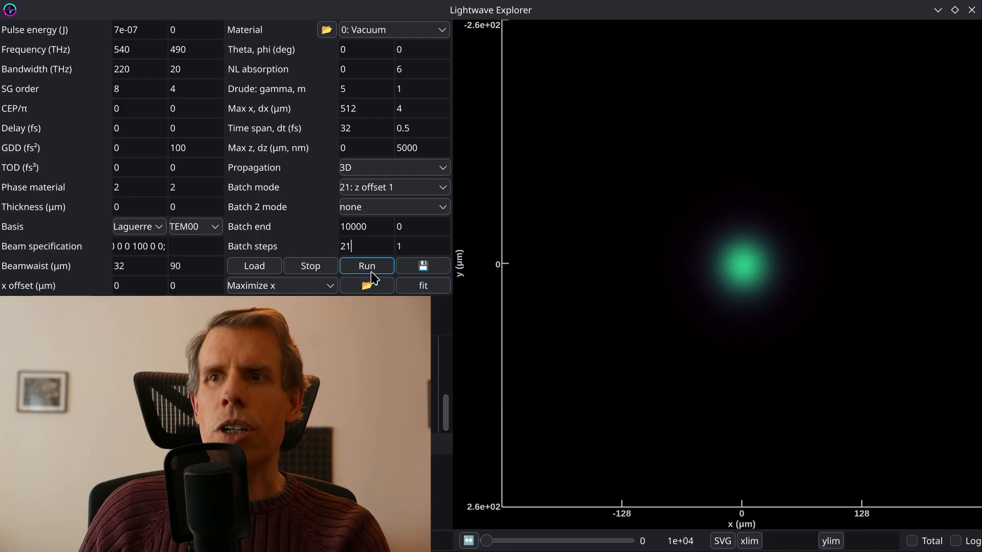
click(364, 267)
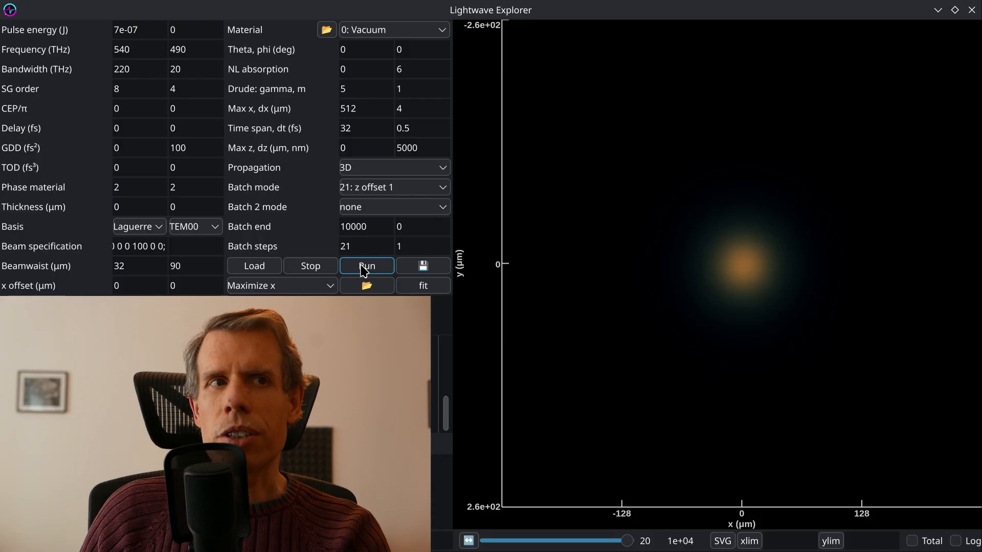
mouse_move(257, 259)
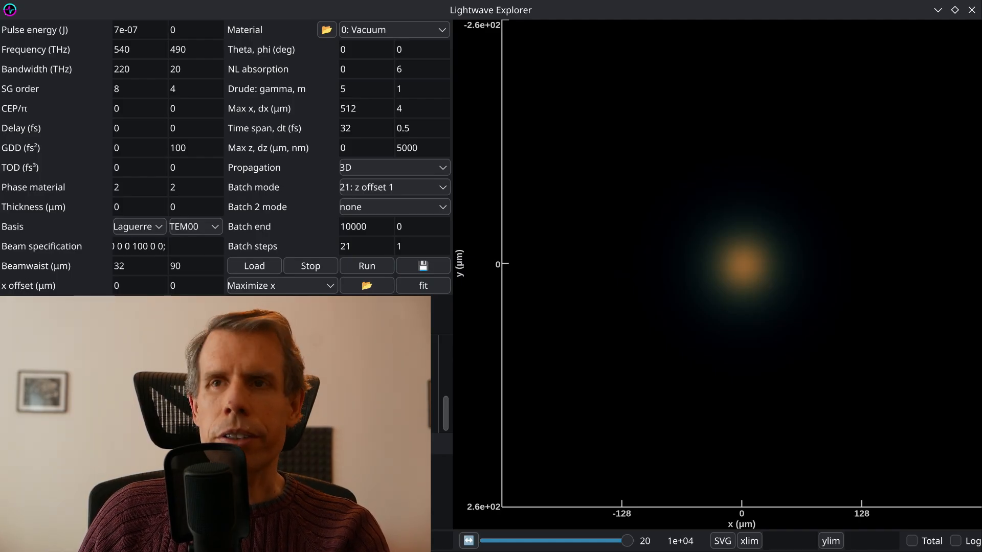
- Replace the first pulse's beam specification with the Chromatic aberration (quadratic) rows from Beam_settings.txt in Kate, ending in 0 0 0 0 0.5 0 0;
key(alt+Tab)
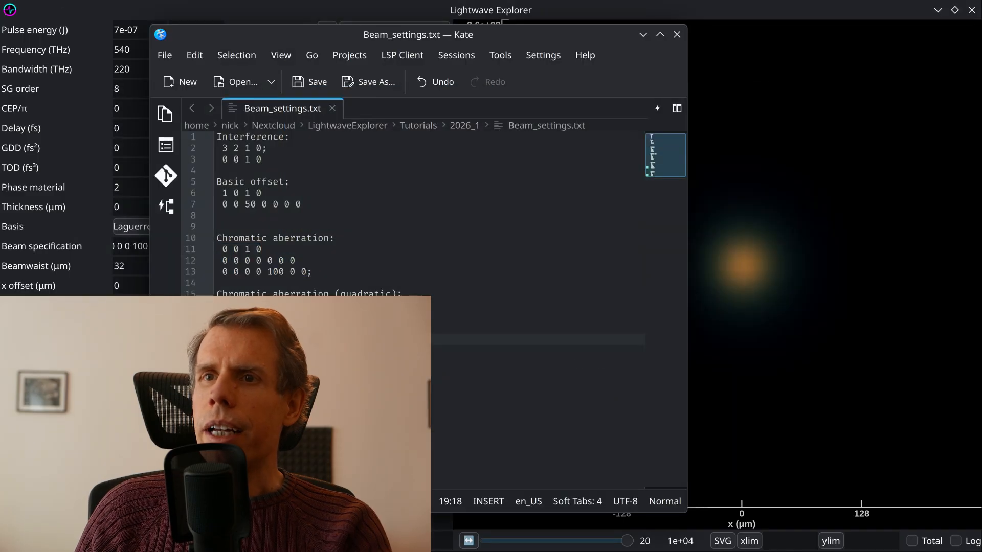
click(234, 328)
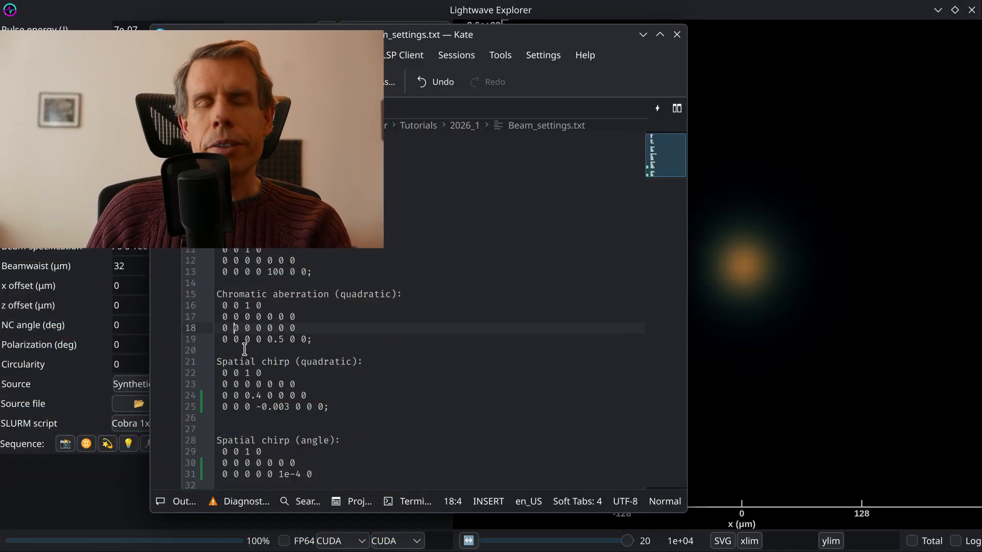
click(244, 330)
click(240, 338)
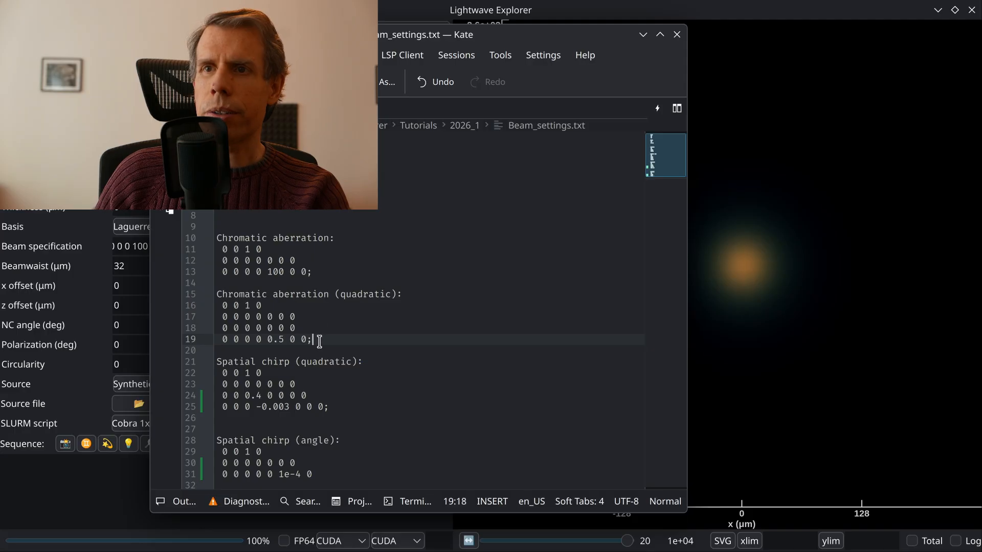
drag(317, 340, 203, 312)
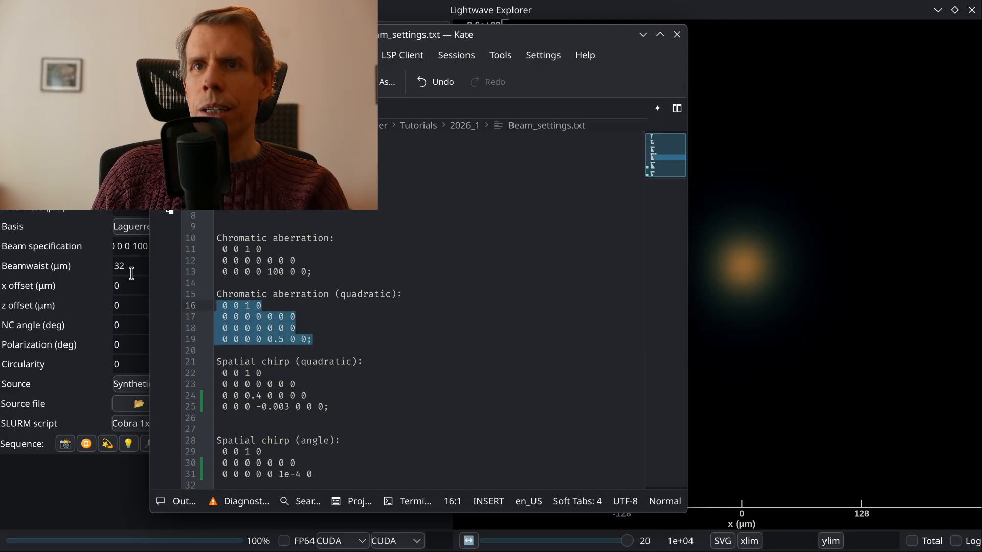
click(128, 251)
key(ctrl+a)
text(0 0 0 0.5 0 0;)
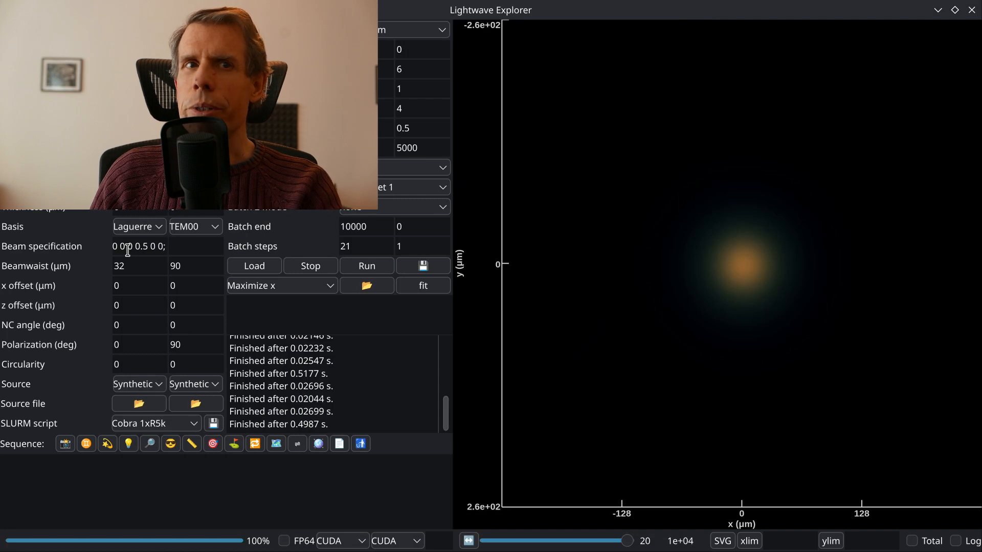
mouse_move(127, 251)
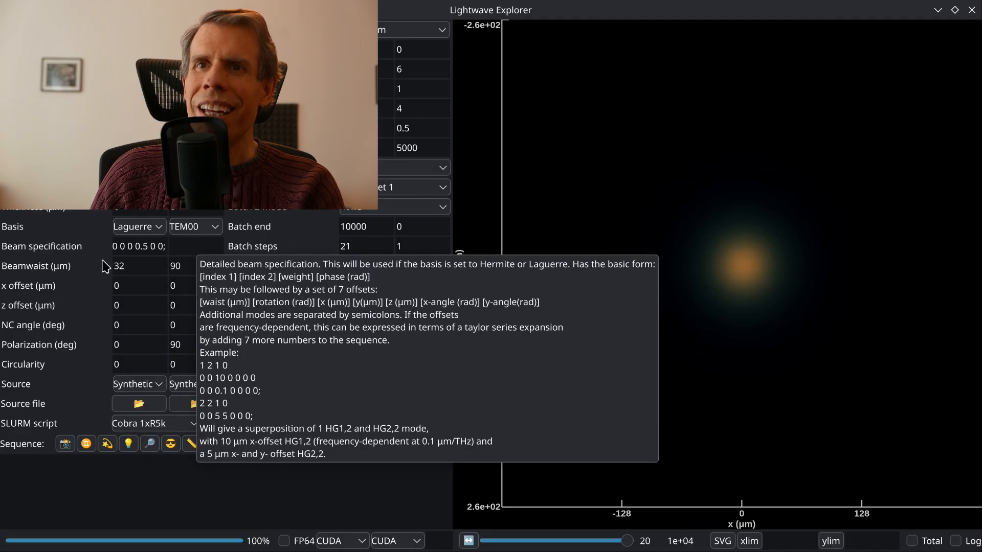
- Run the batch with the quadratic chromatic aberration and scrub the displayed result back to batch index 0
double_click(139, 247)
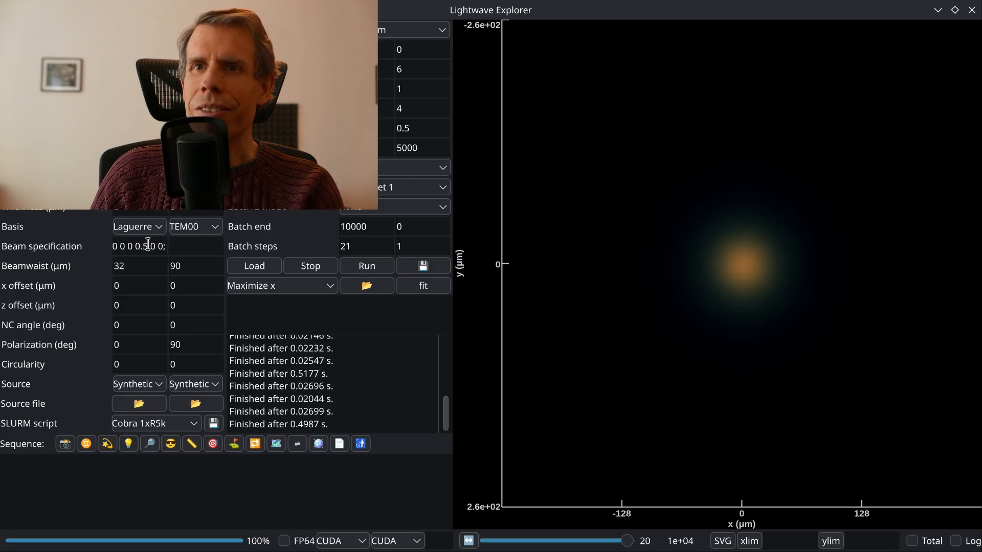
click(358, 269)
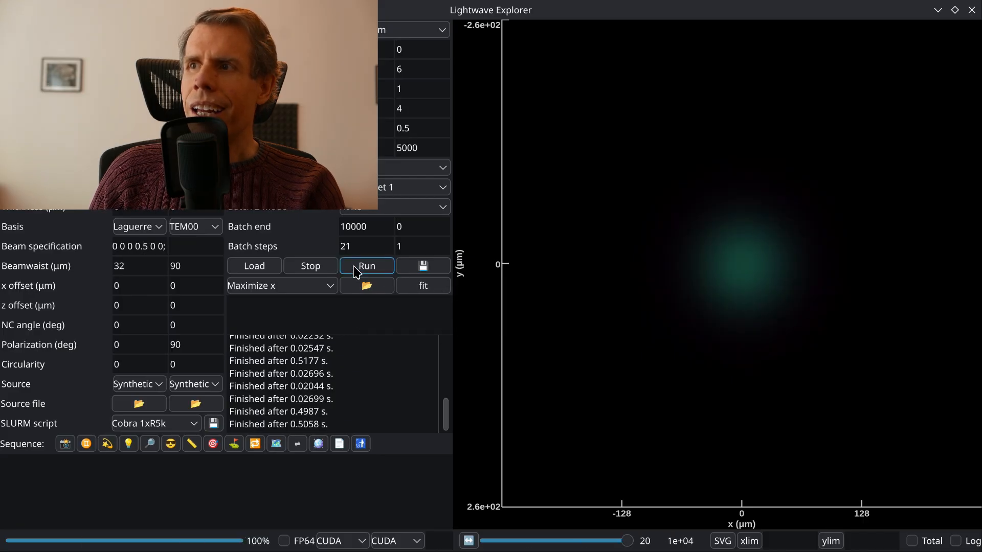
drag(628, 545, 484, 544)
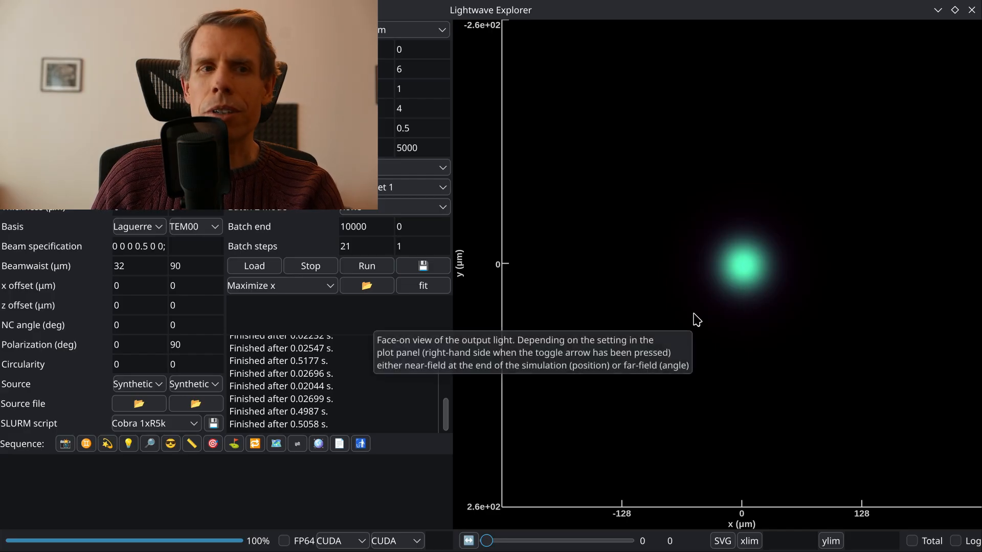
- Switch to Kate and copy the Spatial chirp (quadratic) rows from Beam_settings.txt
key(alt+Tab)
click(356, 413)
key(shift+Up)
key(shift+Up)
key(shift+Up)
key(shift+Up)
key(shift+Up)
key(shift+Down)
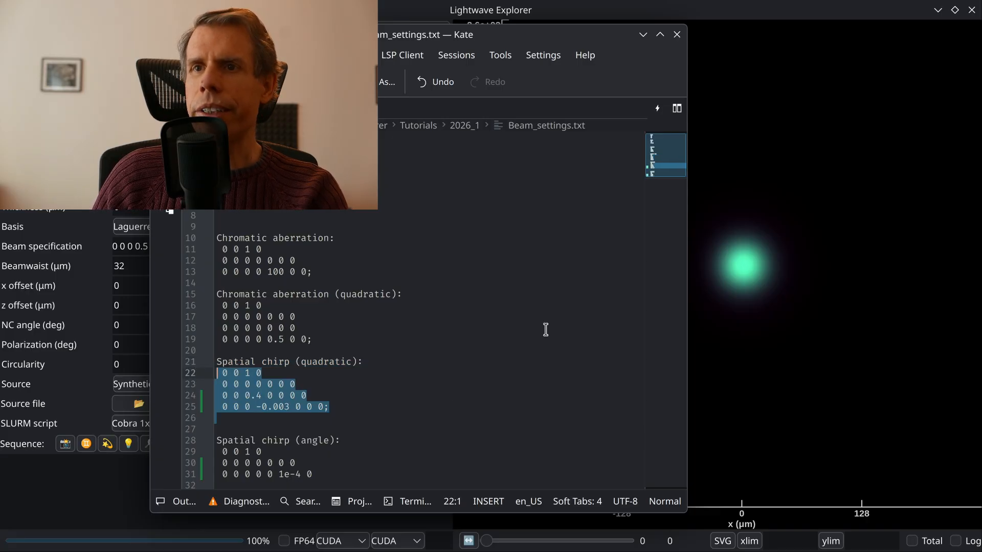
- Replace Lightwave Explorer's first beam specification with the copied rows, ending in 0 0 0 -0.003 0 0 0;, and run it with 1 batch step
click(767, 279)
triple_click(156, 247)
key(ctrl+v)
click(346, 246)
key(BackSpace)
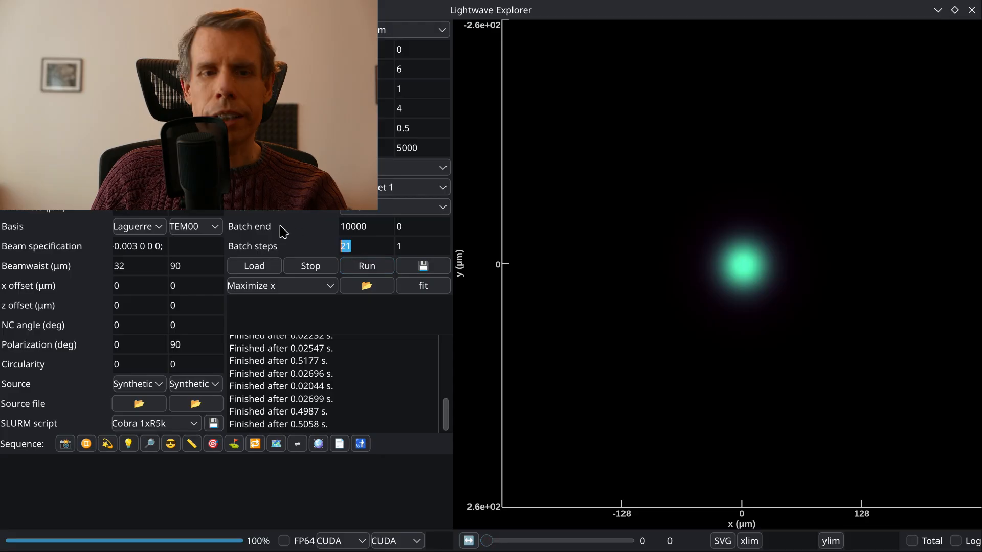
click(378, 273)
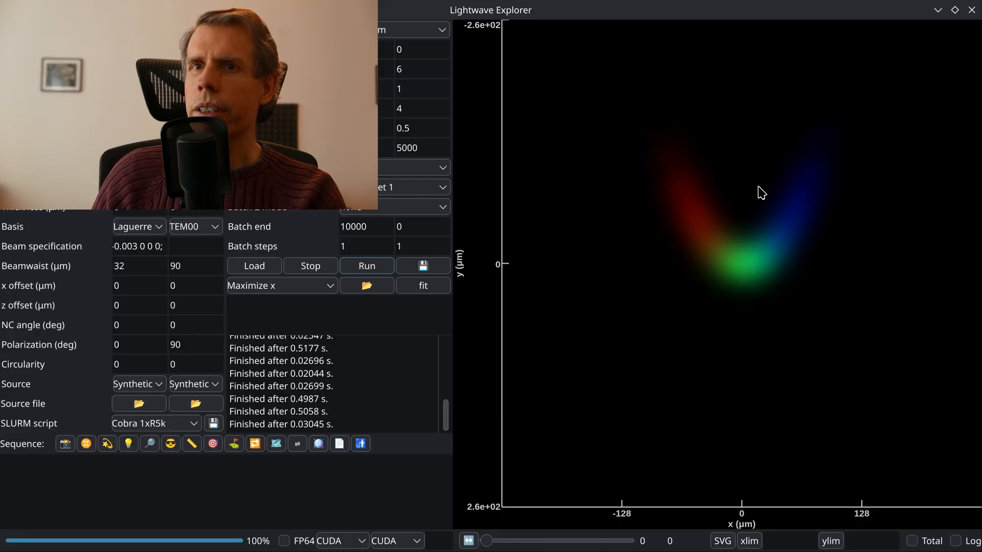
- Replace the beam specification with the Spatial chirp (angle) rows from Beam_settings.txt in Kate, ending in 0 0 0 0 0 1e-4 0, and run it
key(alt+Tab)
scroll(388, 358, down, 1)
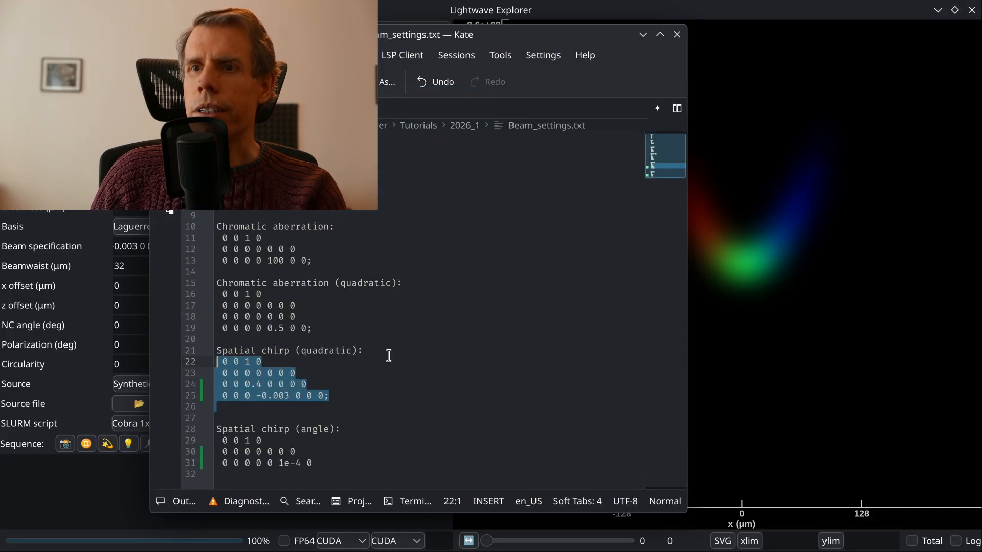
drag(313, 463, 215, 440)
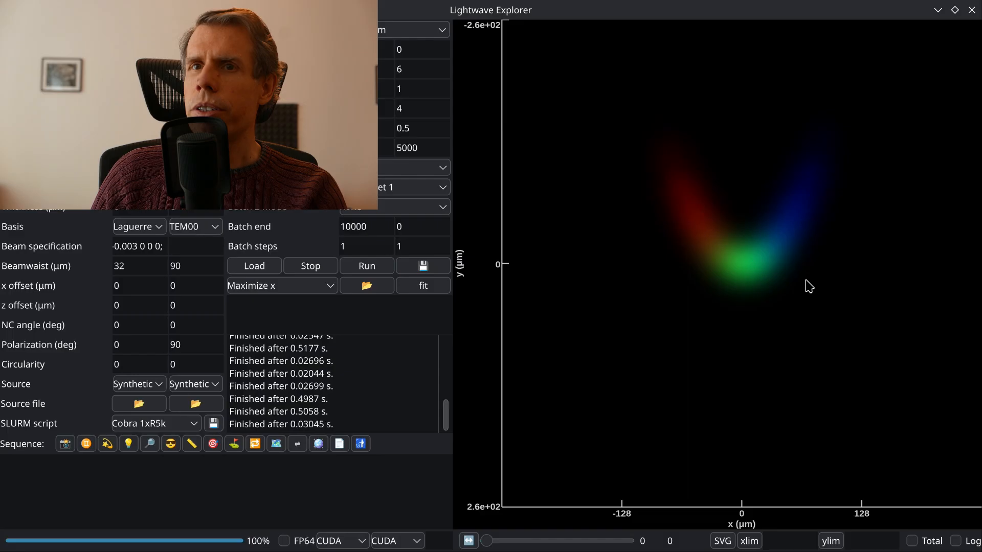
click(818, 293)
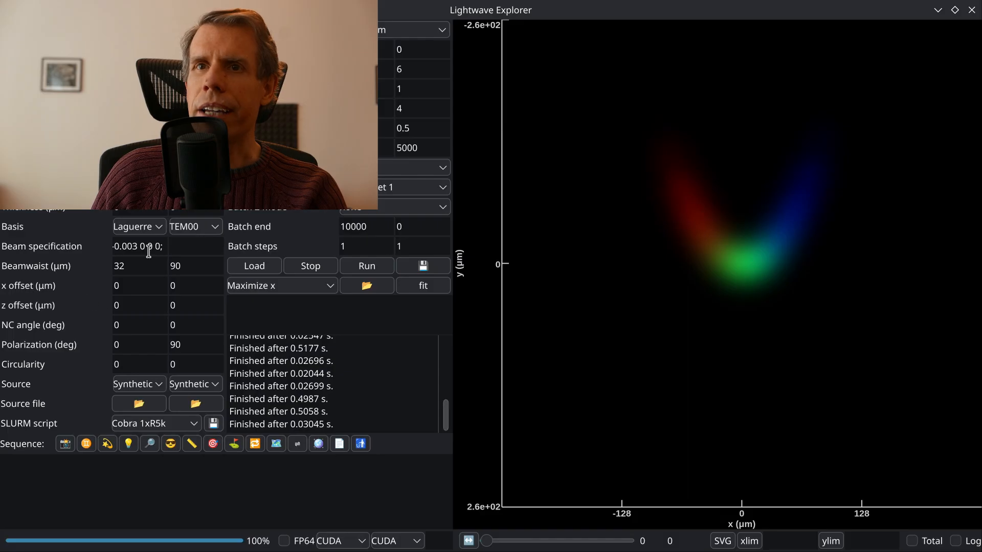
triple_click(156, 246)
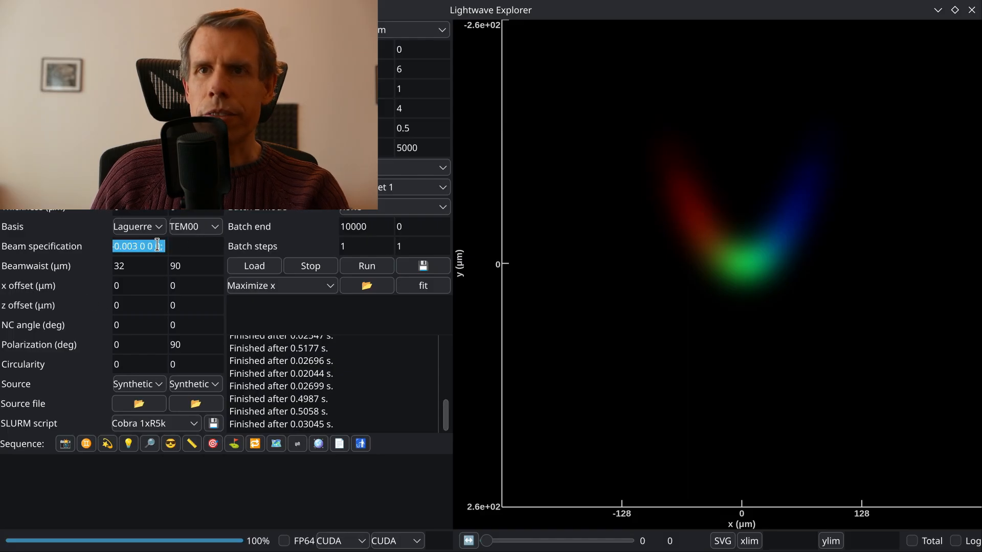
key(ctrl+v)
click(365, 268)
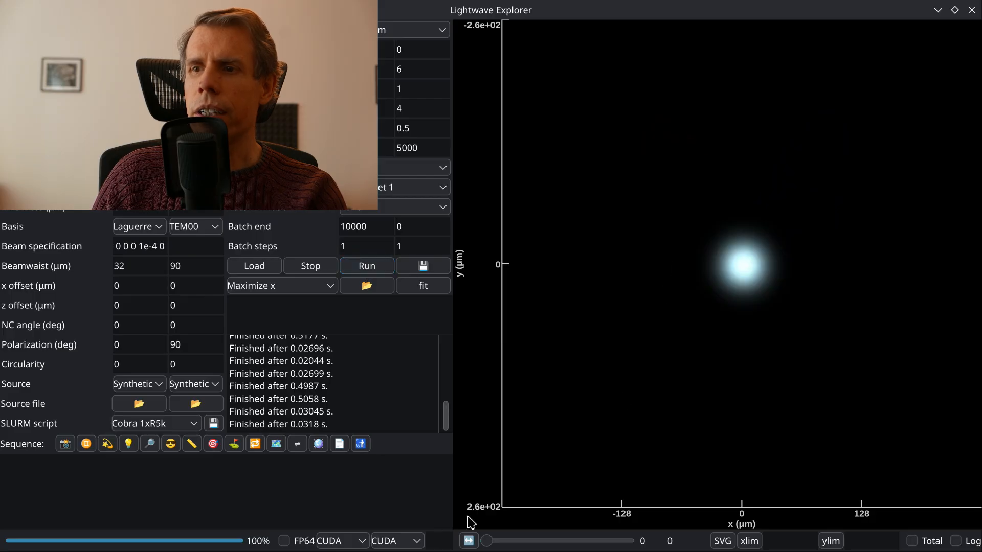
- Switch the beam view to Far field and render it, closing the plot settings to return to the beam specification
click(468, 541)
click(892, 228)
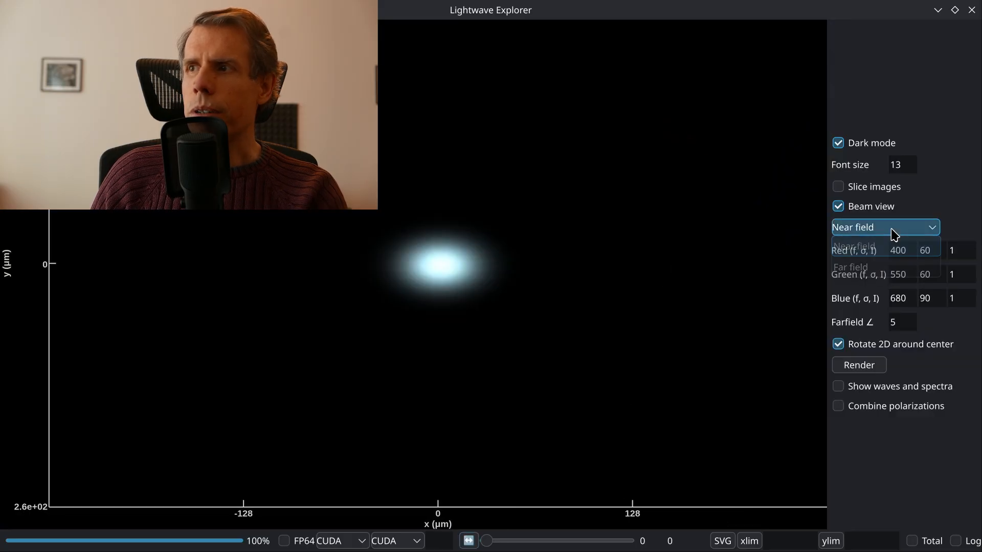
click(878, 268)
click(861, 365)
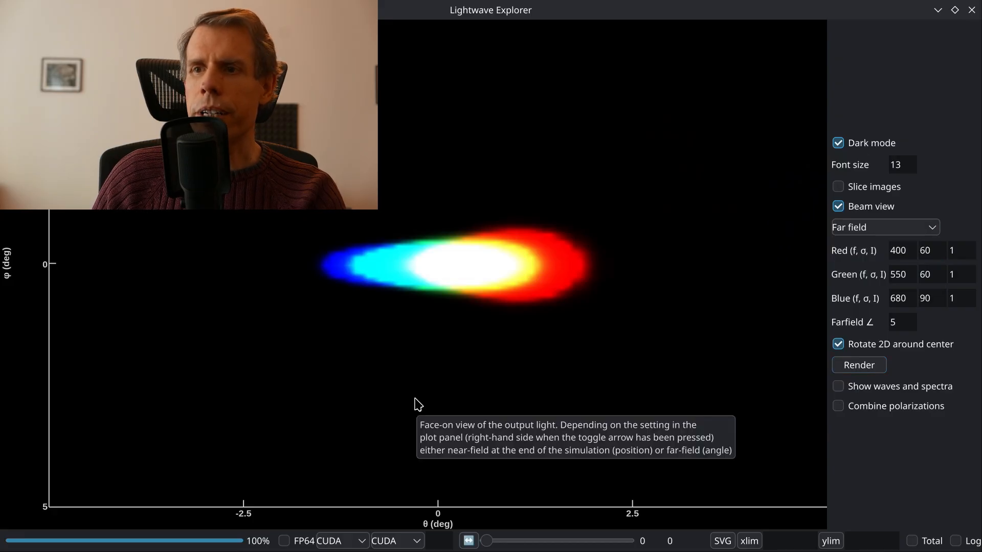
click(469, 541)
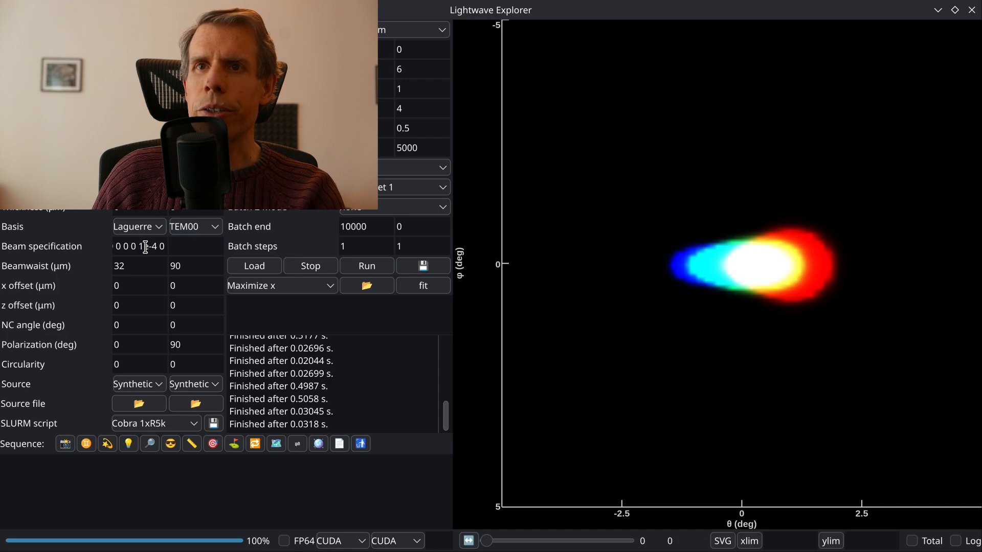
mouse_move(145, 247)
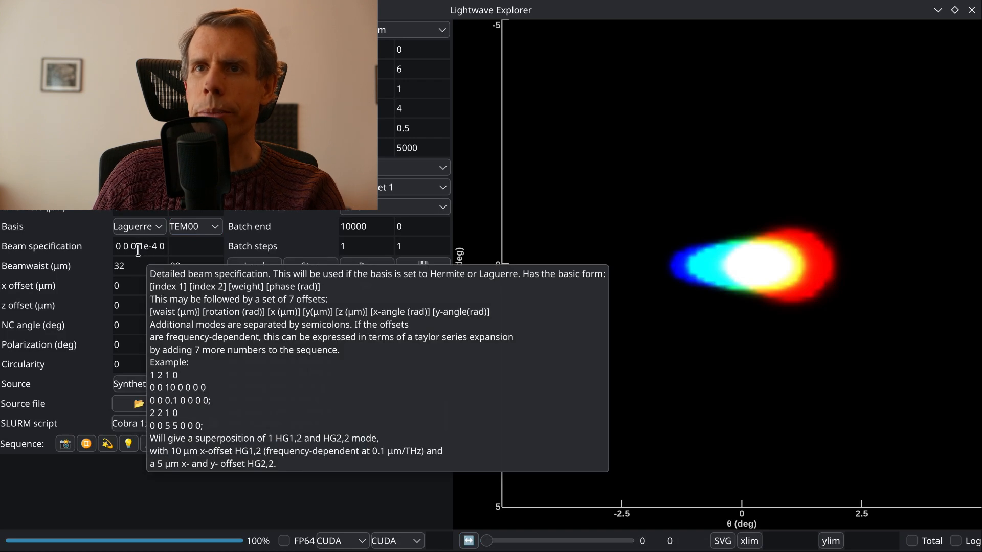